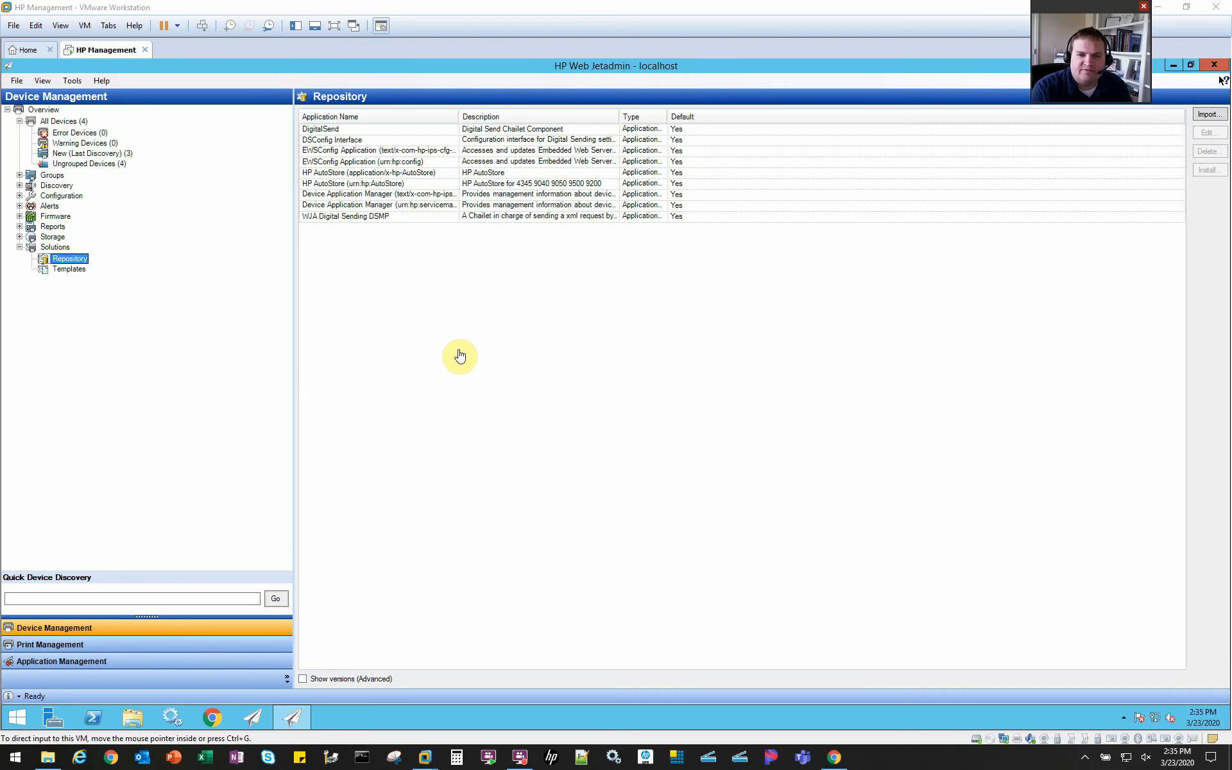
- View the printer's Solution Installer page in Chrome, and switch back to HP Web Jetadmin in the HP Management virtual machine
click(835, 757)
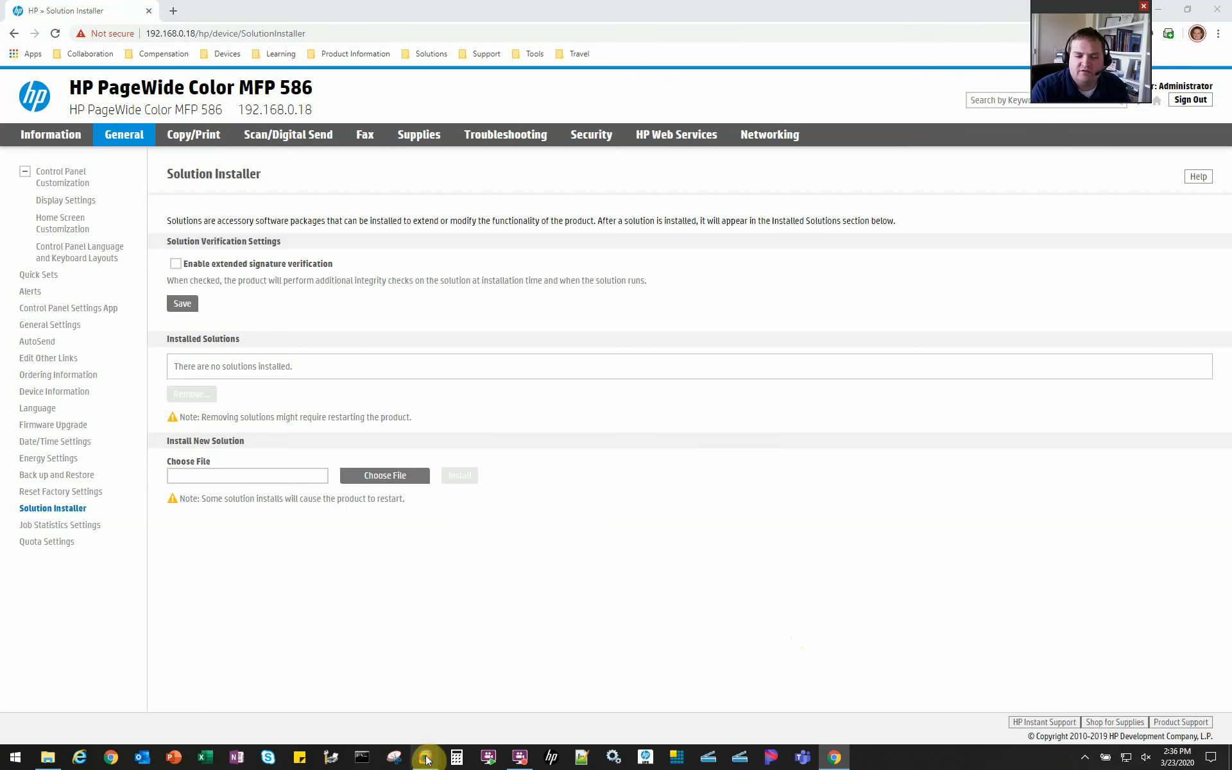
mouse_move(425, 757)
click(514, 673)
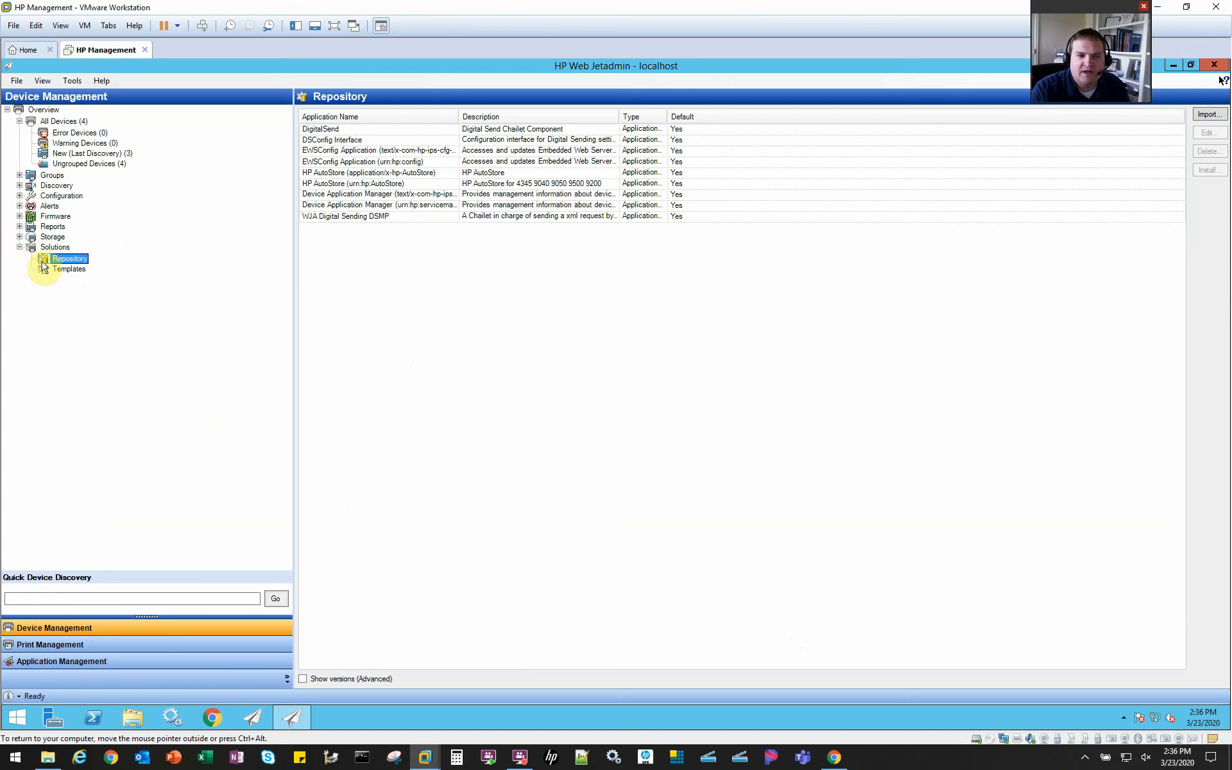
- Import the CCM_export_2020-03-09_02-09-41 .bdl and Manifest files from the Desktop into the solutions repository
click(1209, 115)
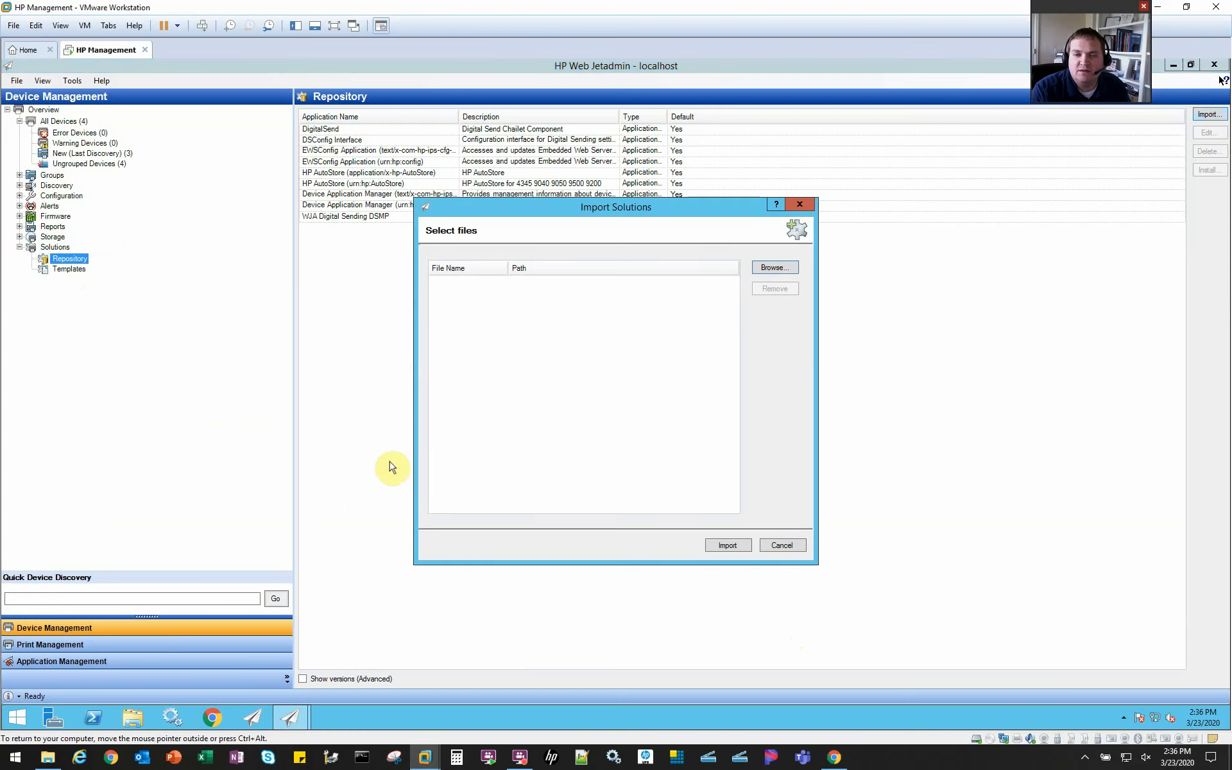
click(783, 268)
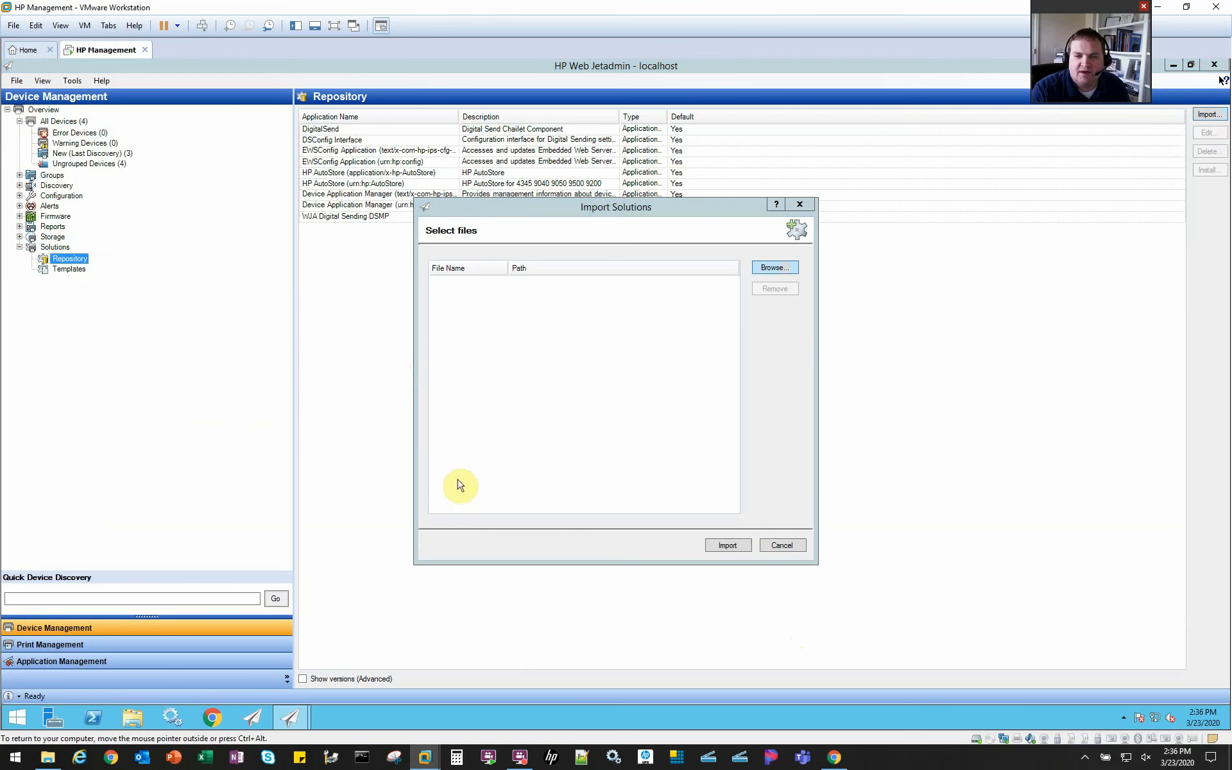
click(469, 307)
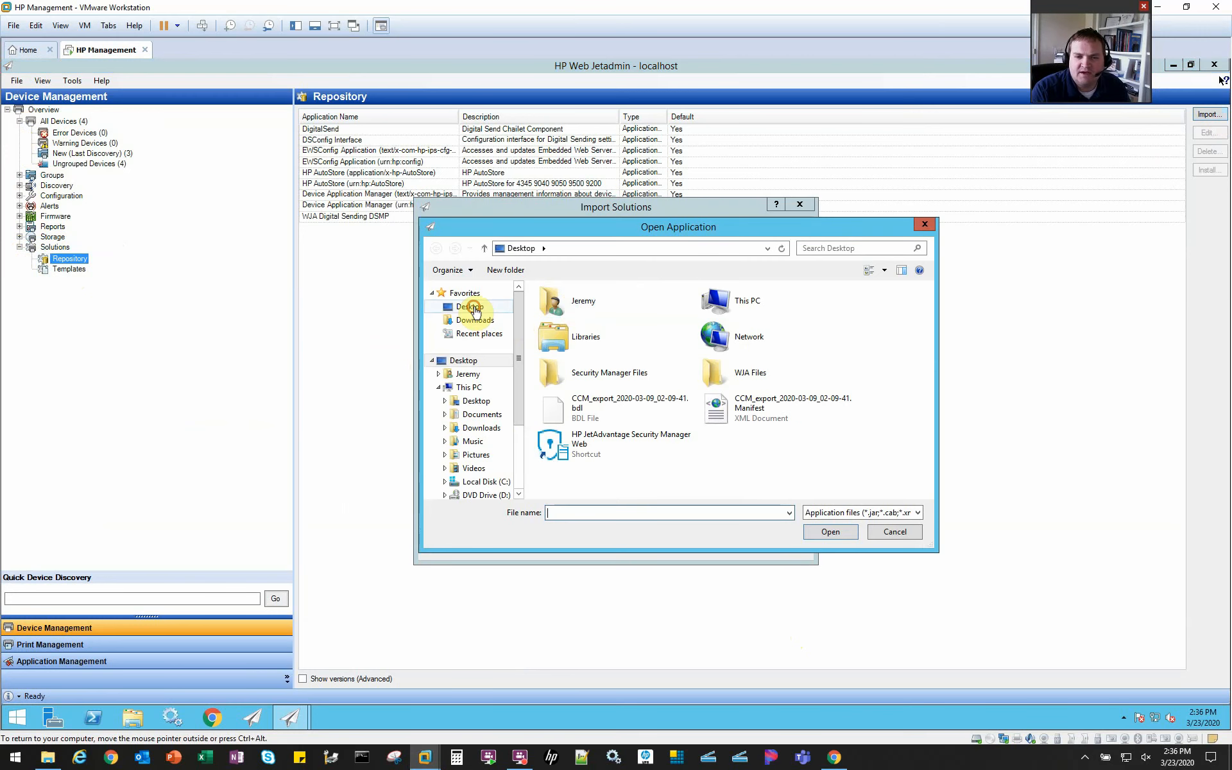
click(626, 405)
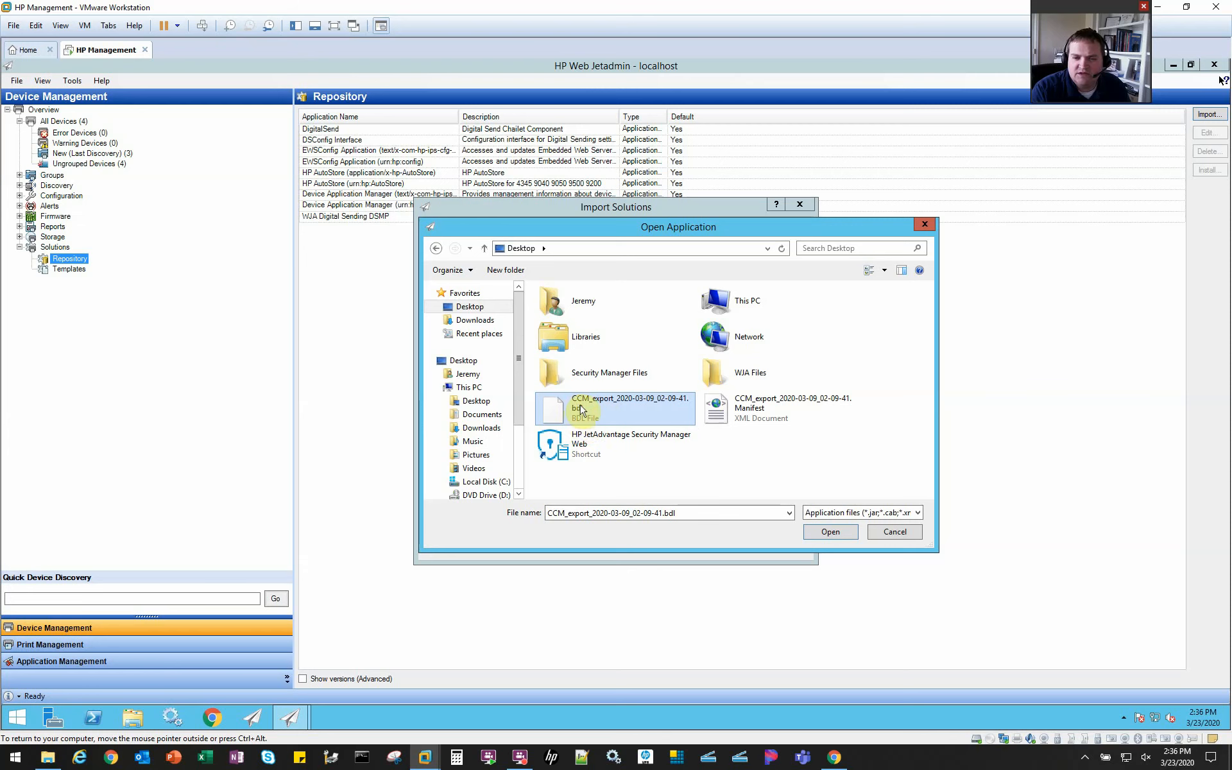
ctrl+click(765, 416)
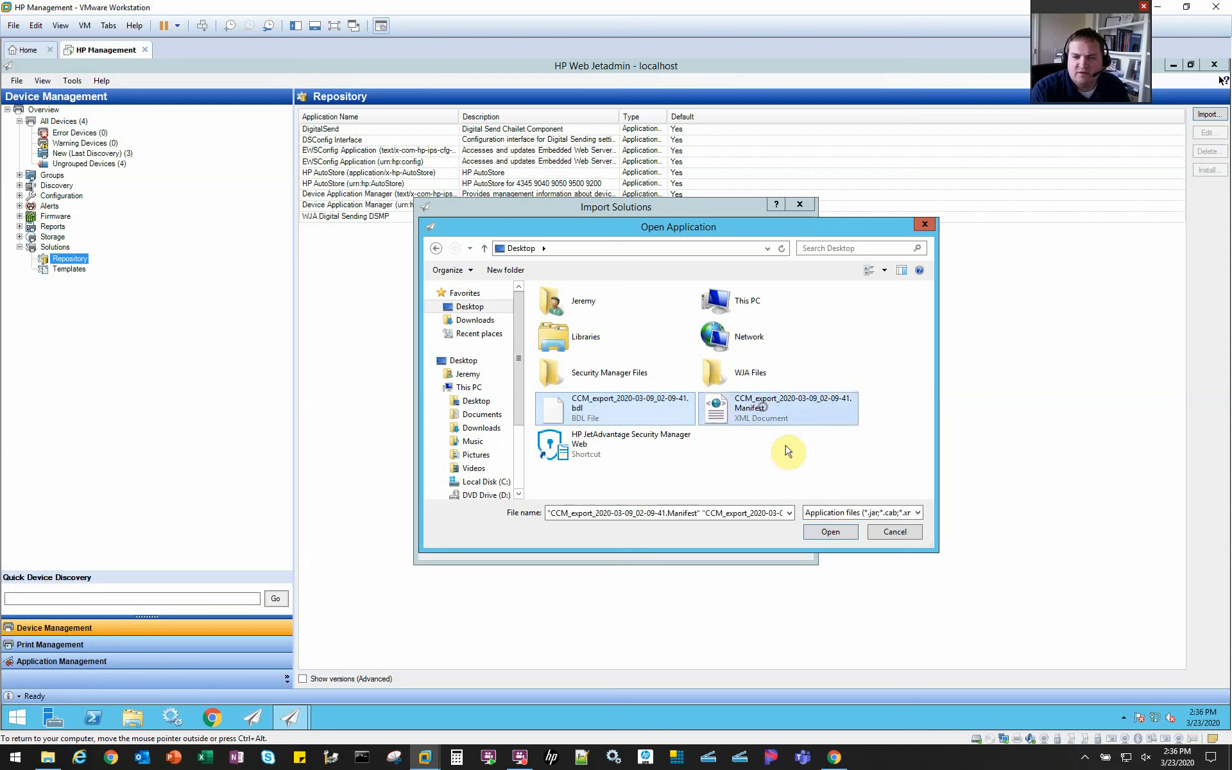
click(830, 532)
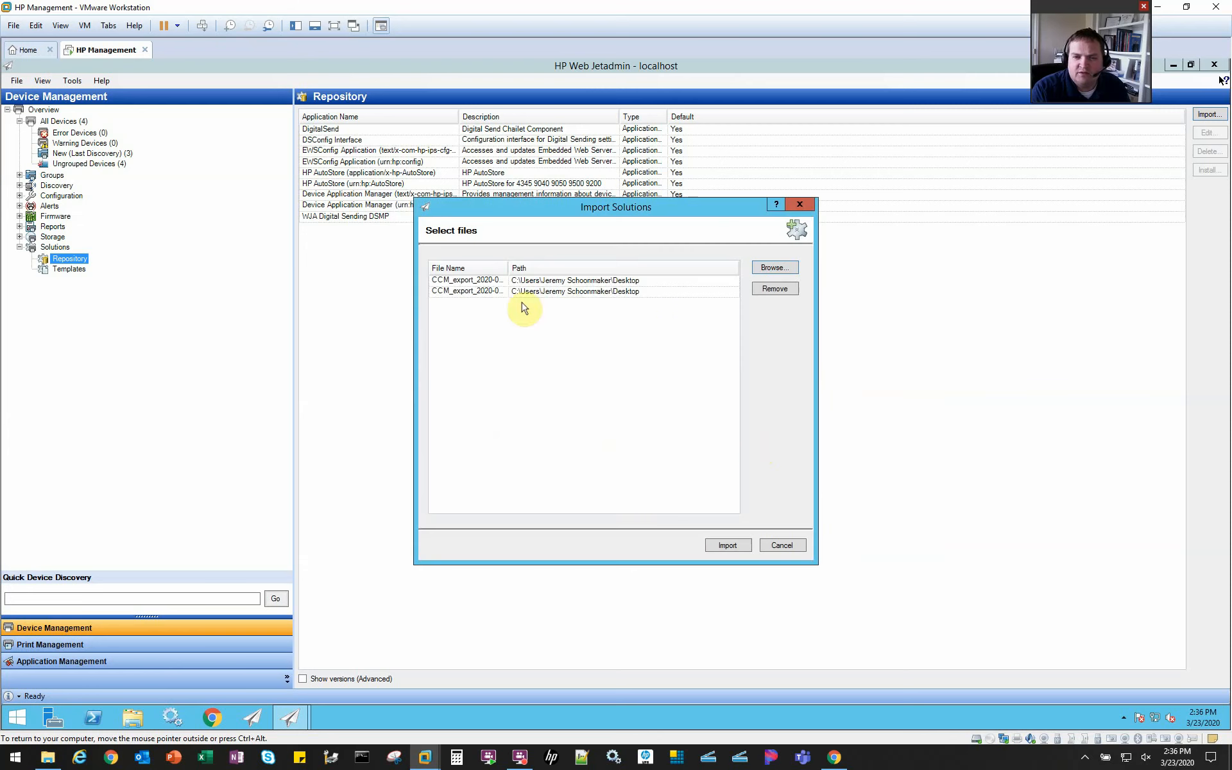
click(732, 545)
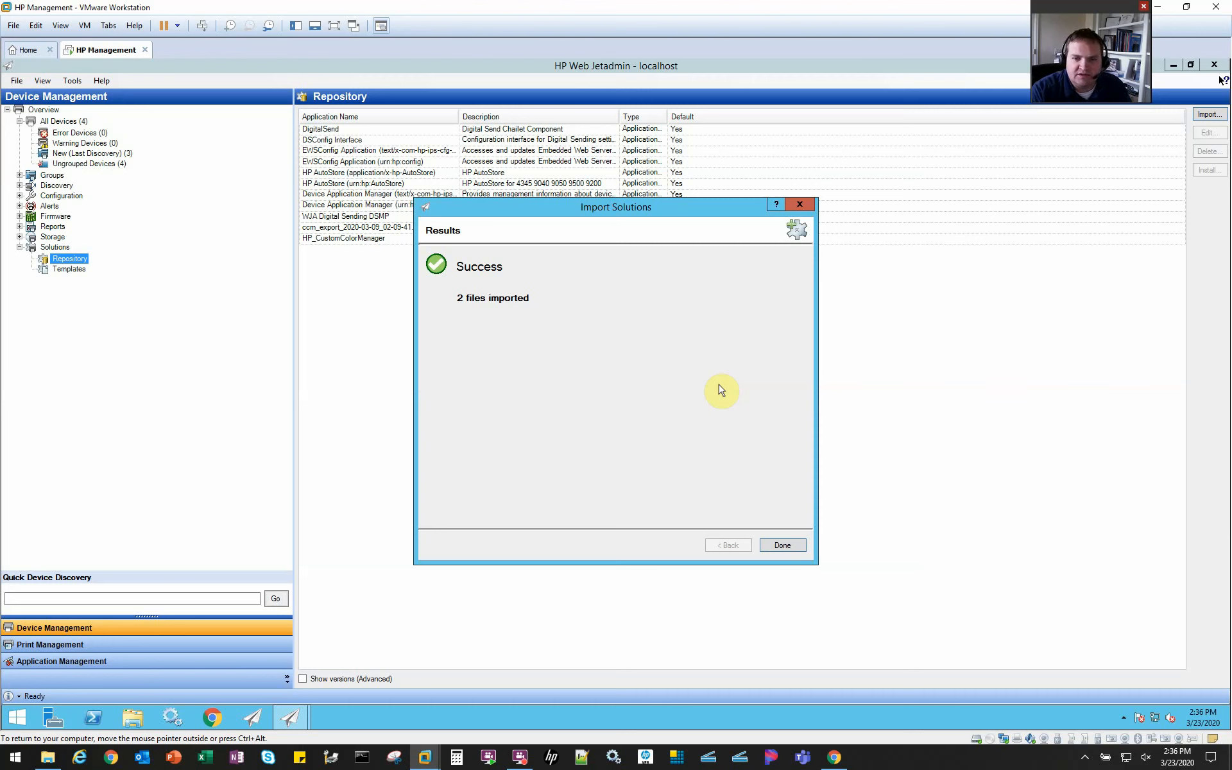
click(788, 545)
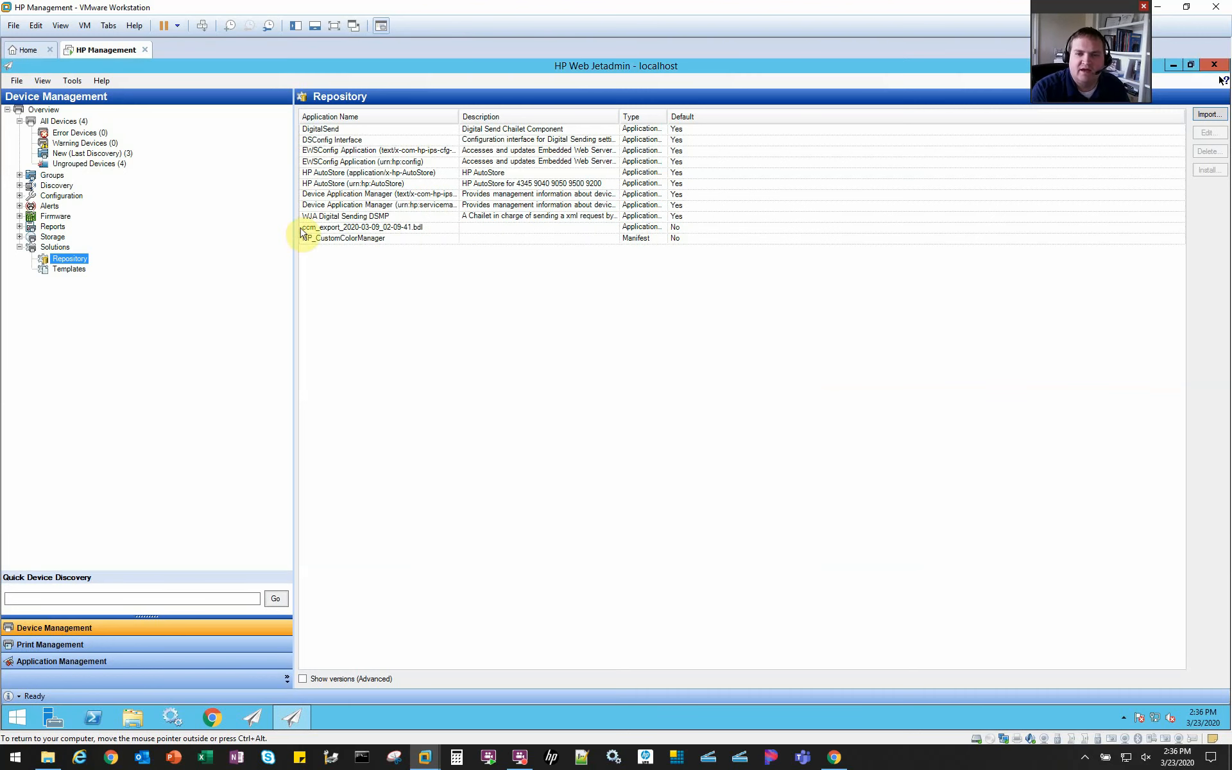
- Edit the HP_CustomColorManager manifest's settings and set its description to "Custom Color Install File"
click(402, 243)
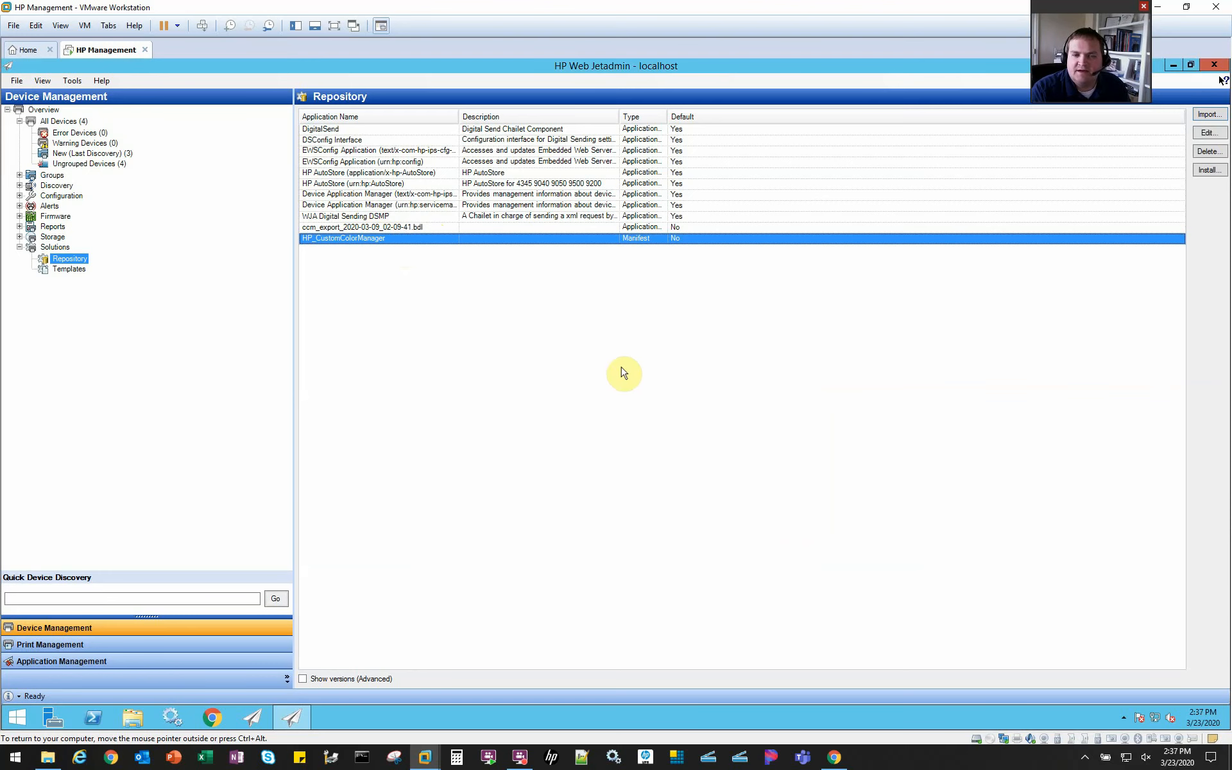
click(1209, 134)
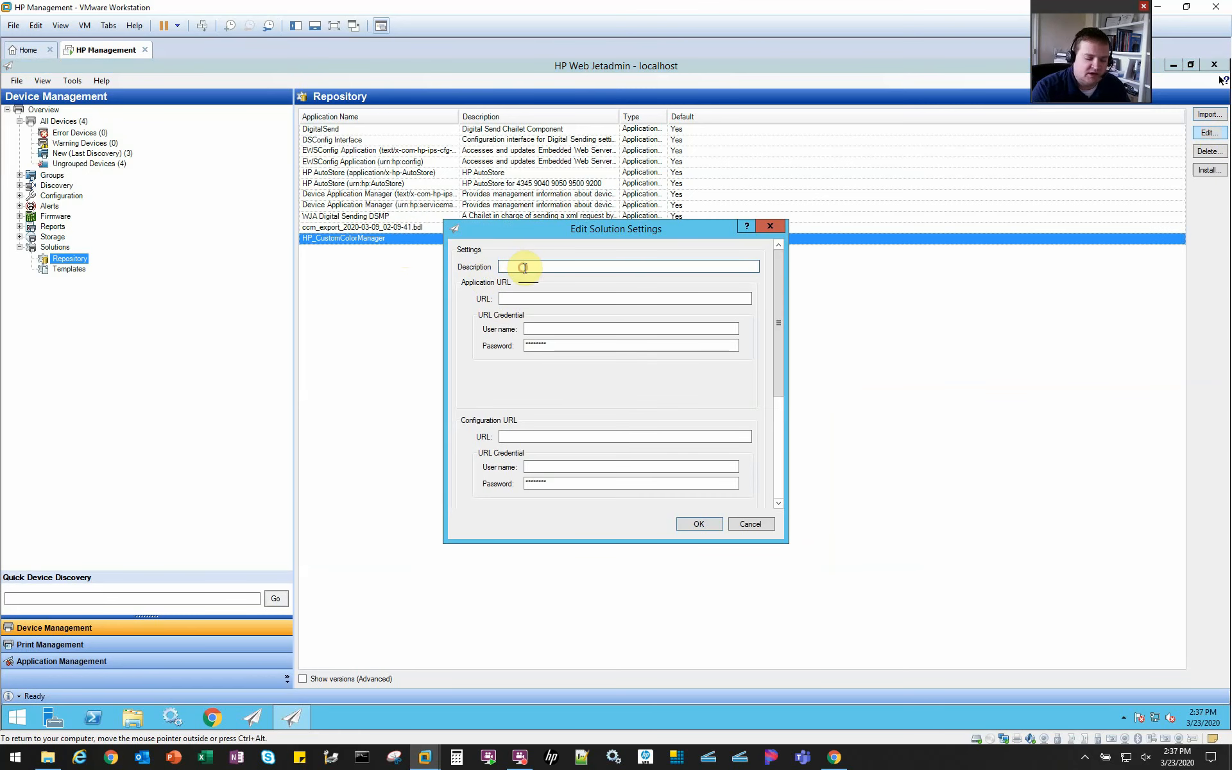
click(523, 268)
text(Cu)
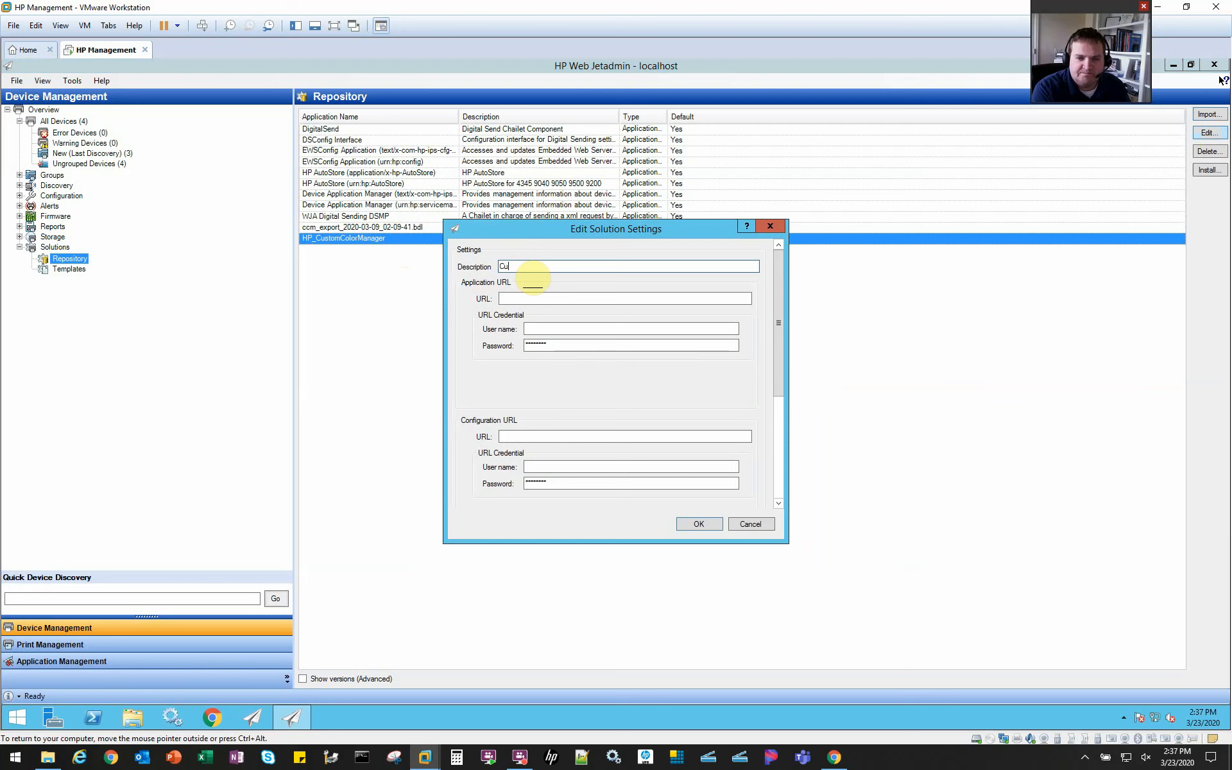
text(stom)
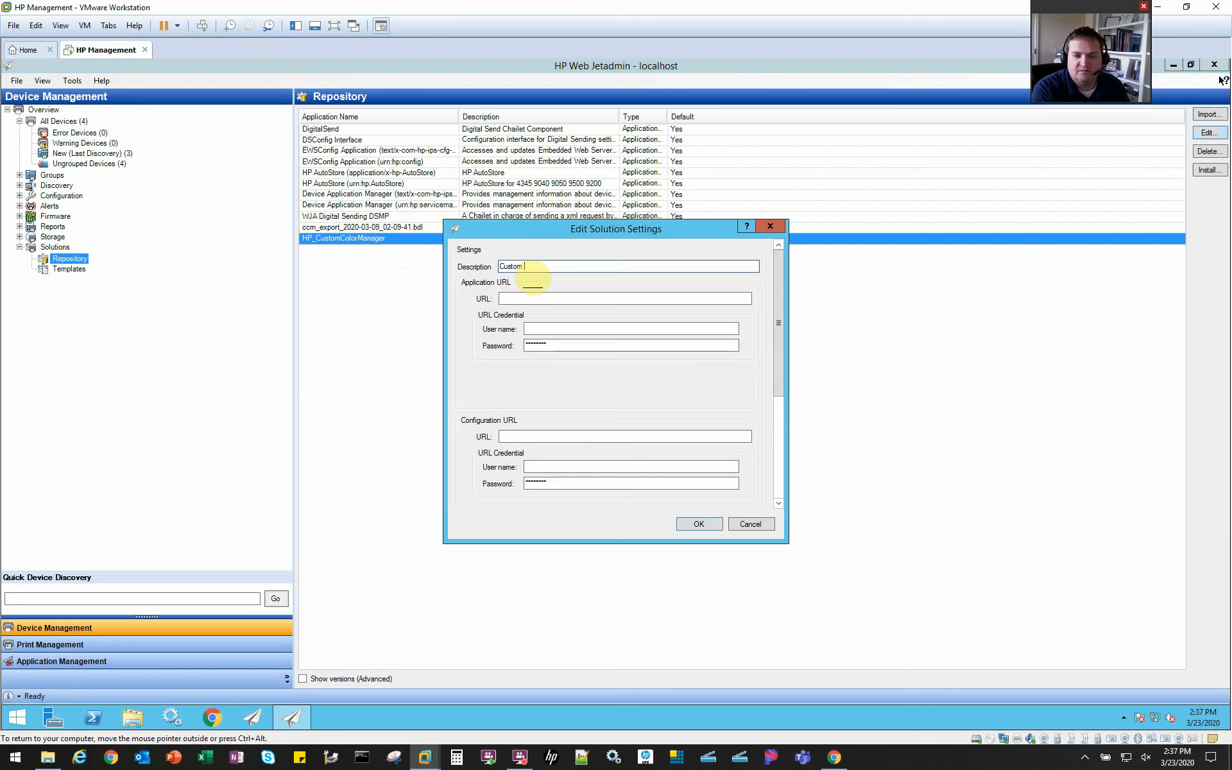
text( Color Install File)
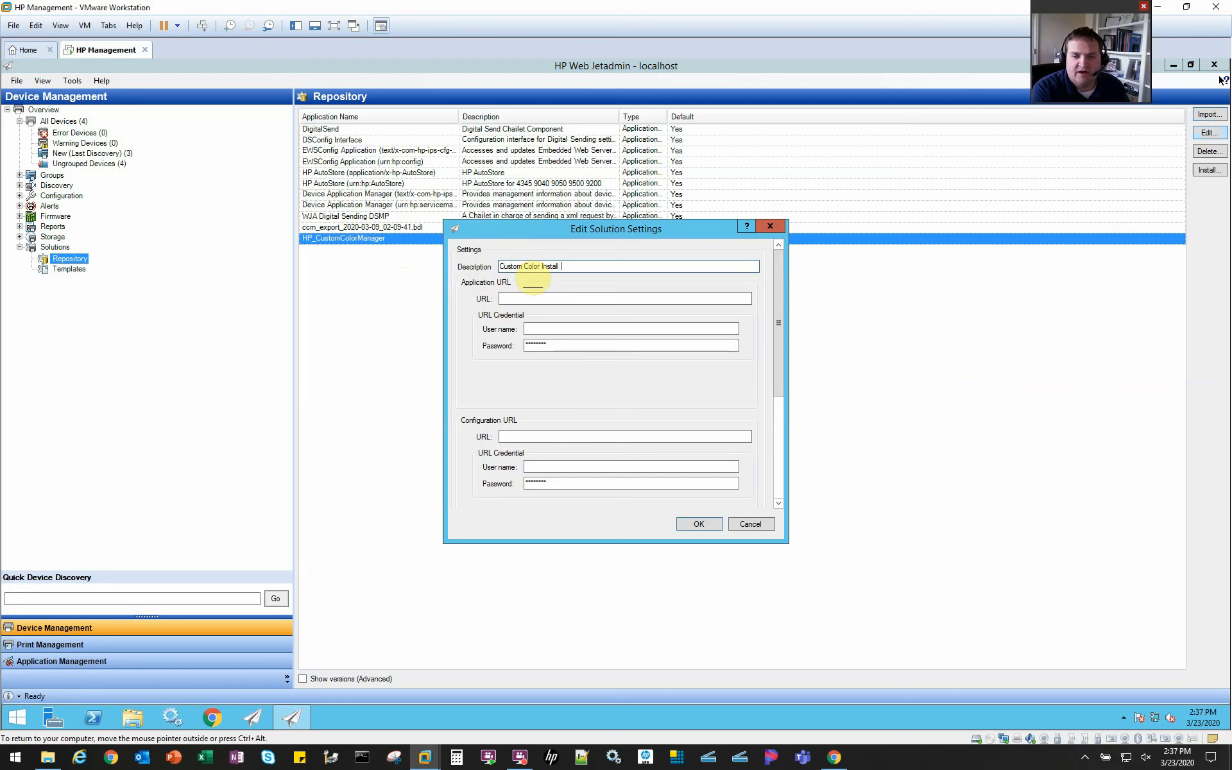
click(521, 296)
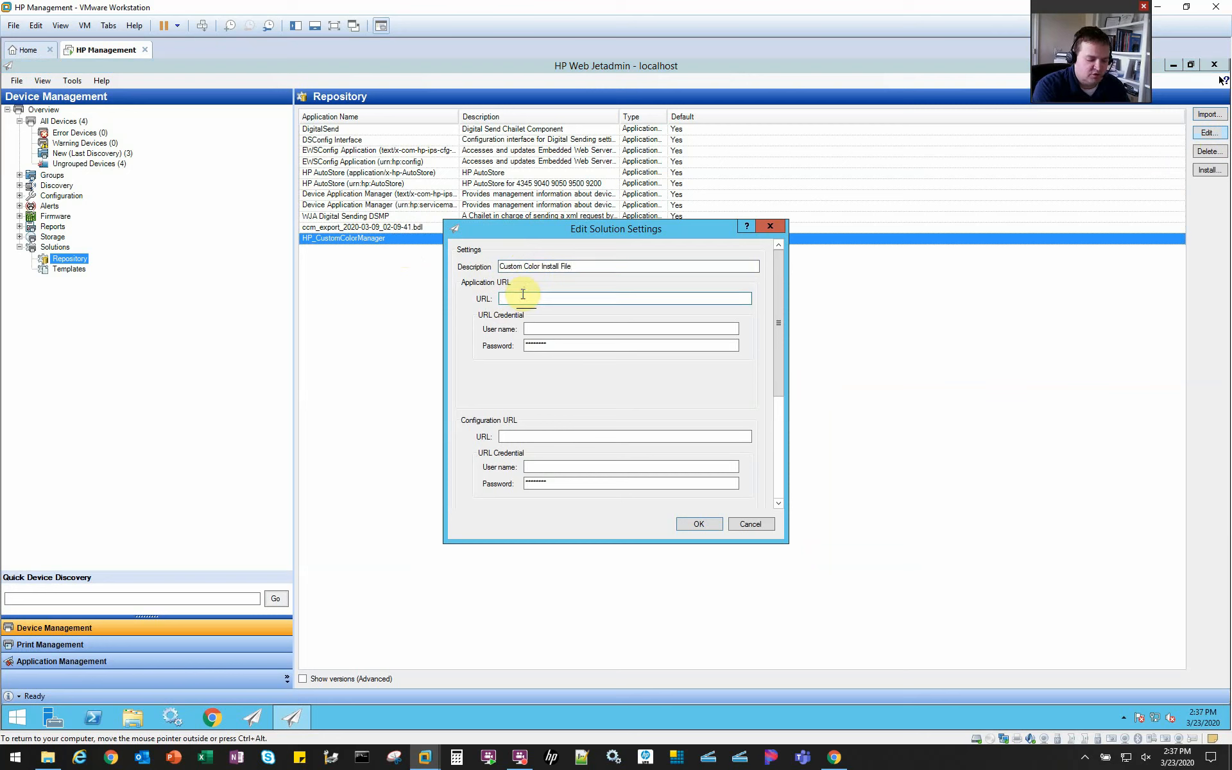
text(h)
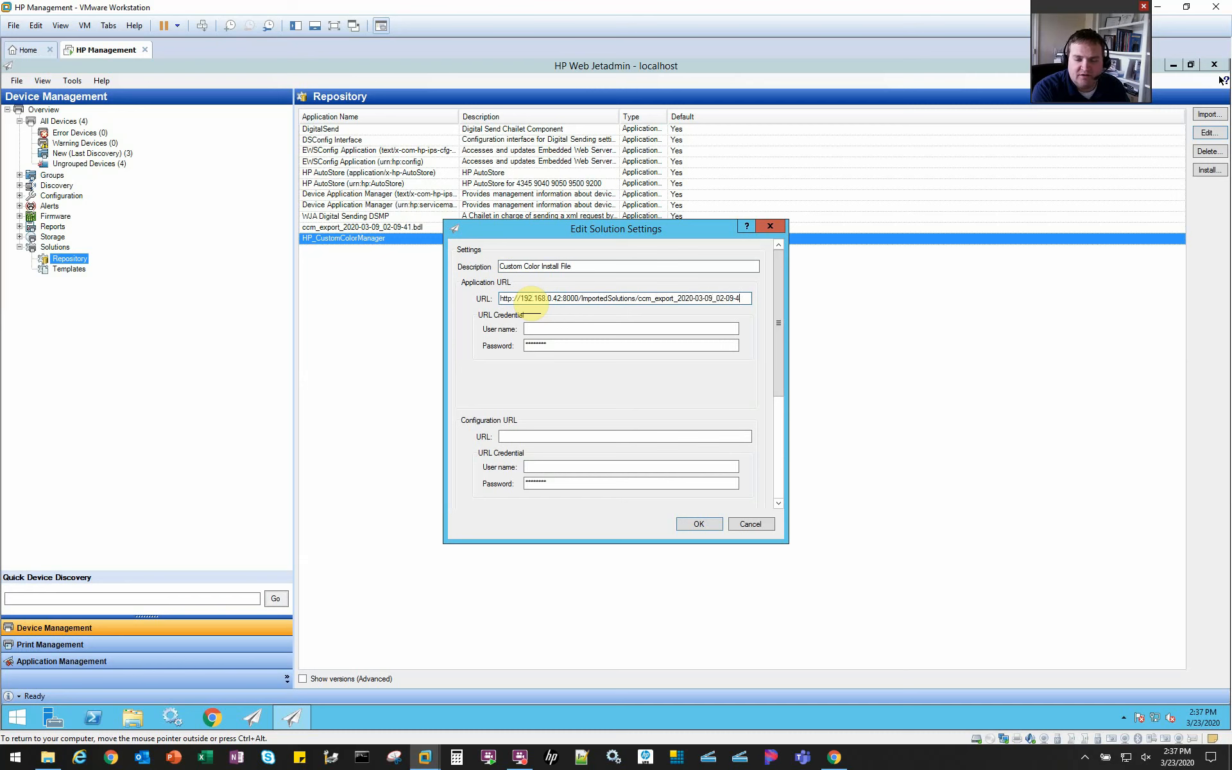
text(bdl)
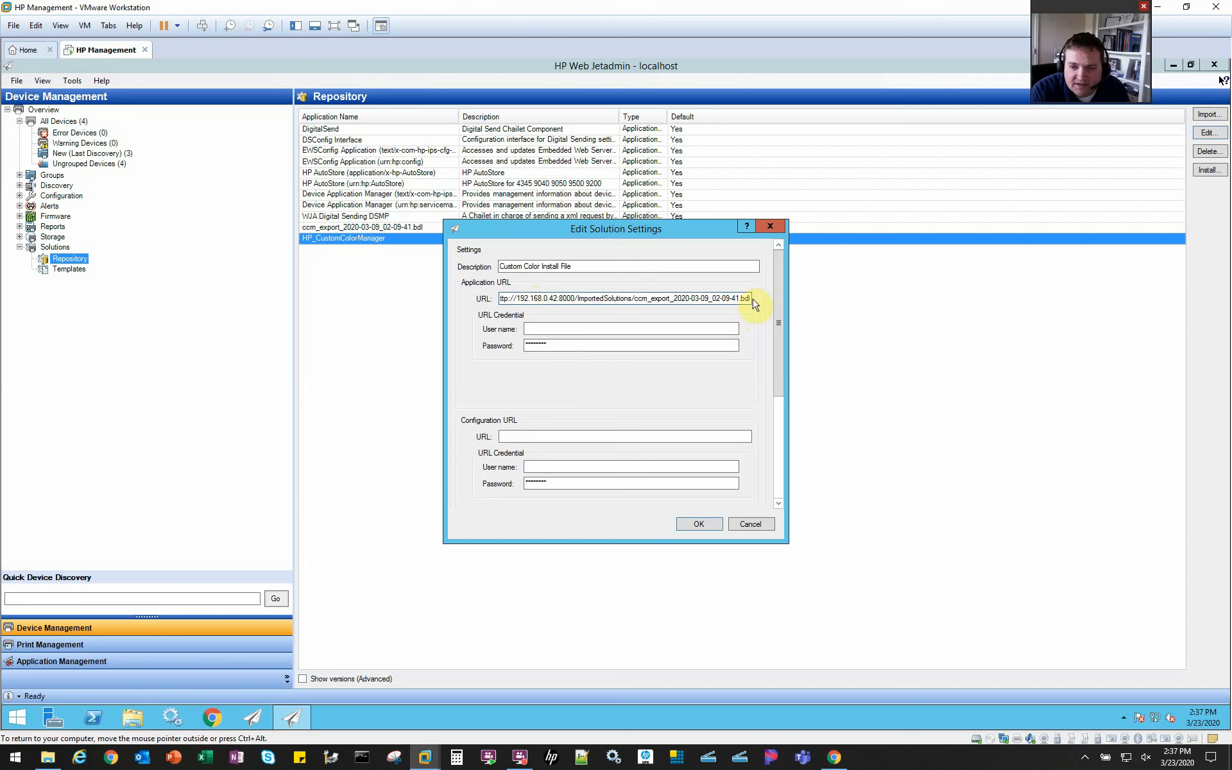
- Copy the full Application URL and test it in a new Chrome tab by downloading the .bdl file
drag(751, 298, 432, 298)
key(ctrl+c)
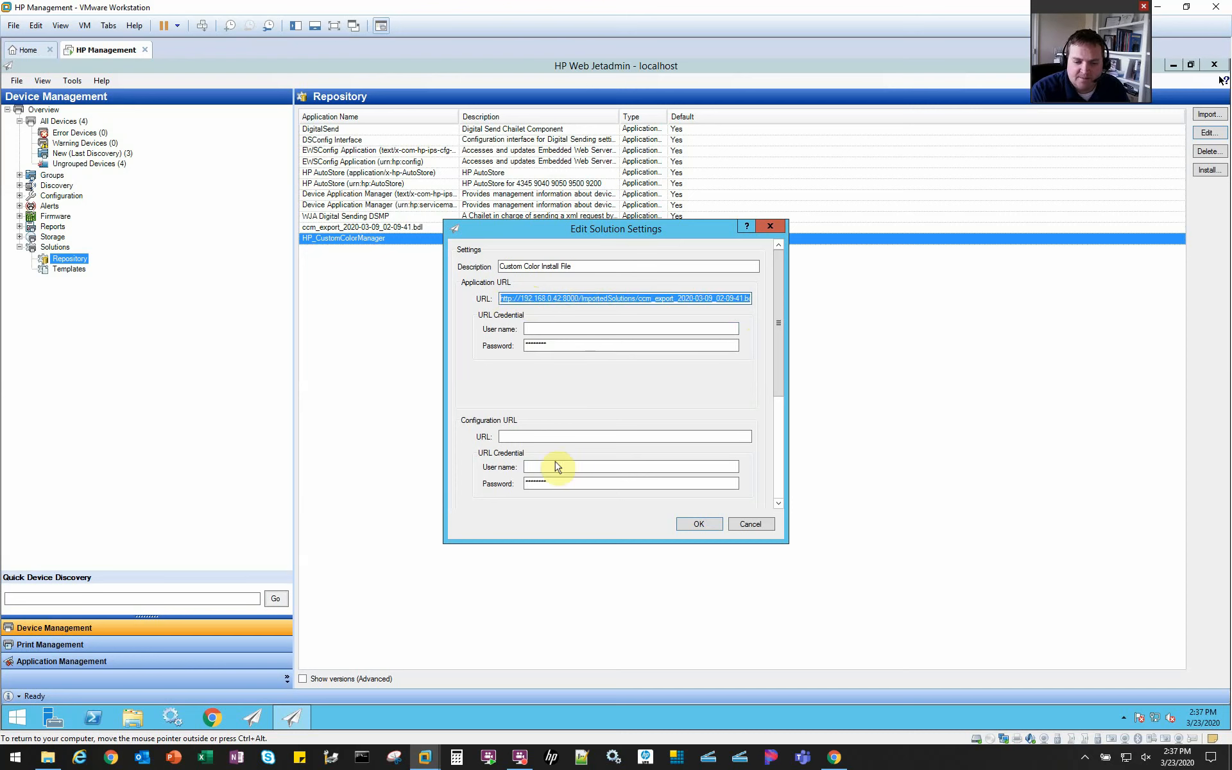
click(834, 758)
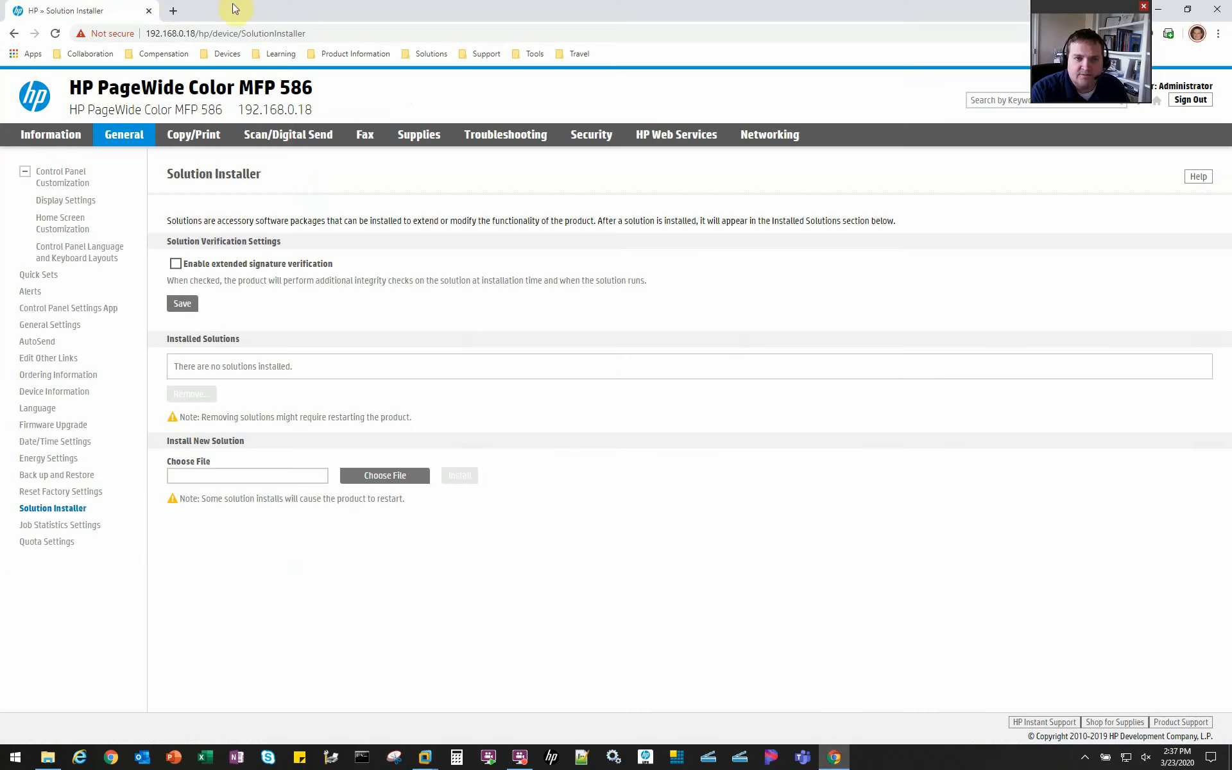
click(172, 11)
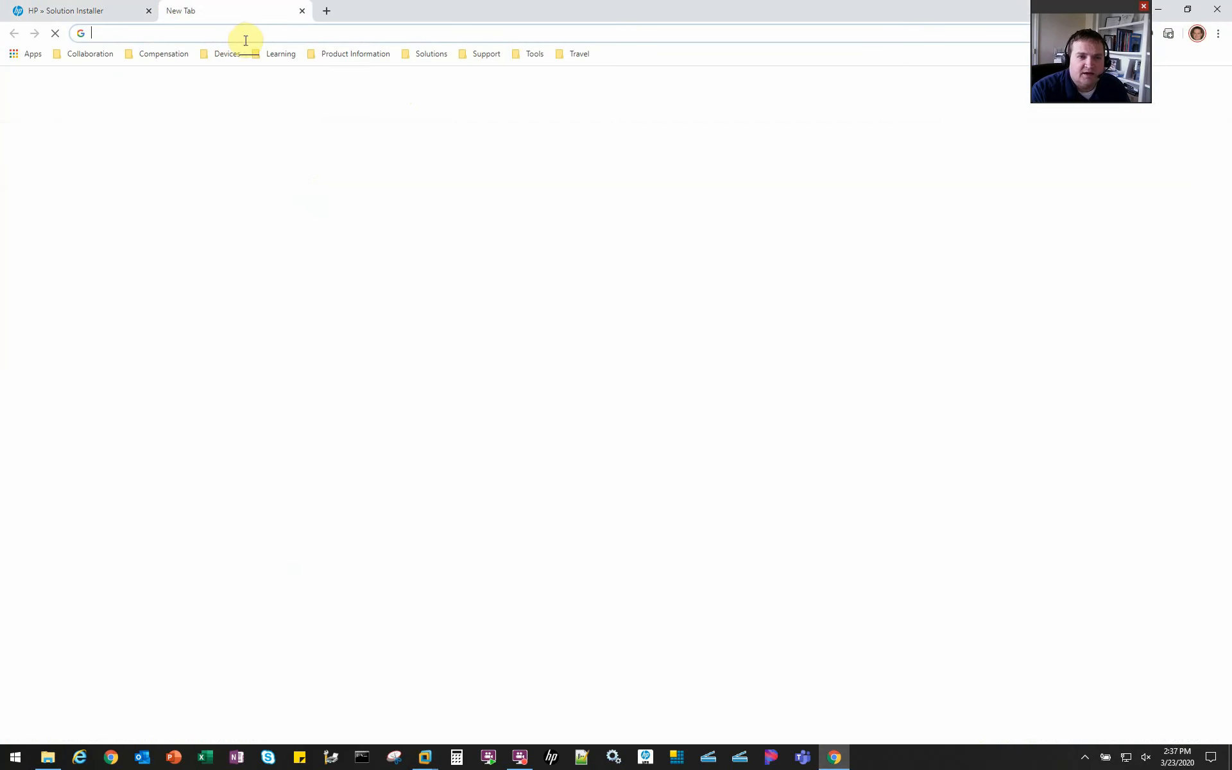
key(ctrl+v)
click(353, 64)
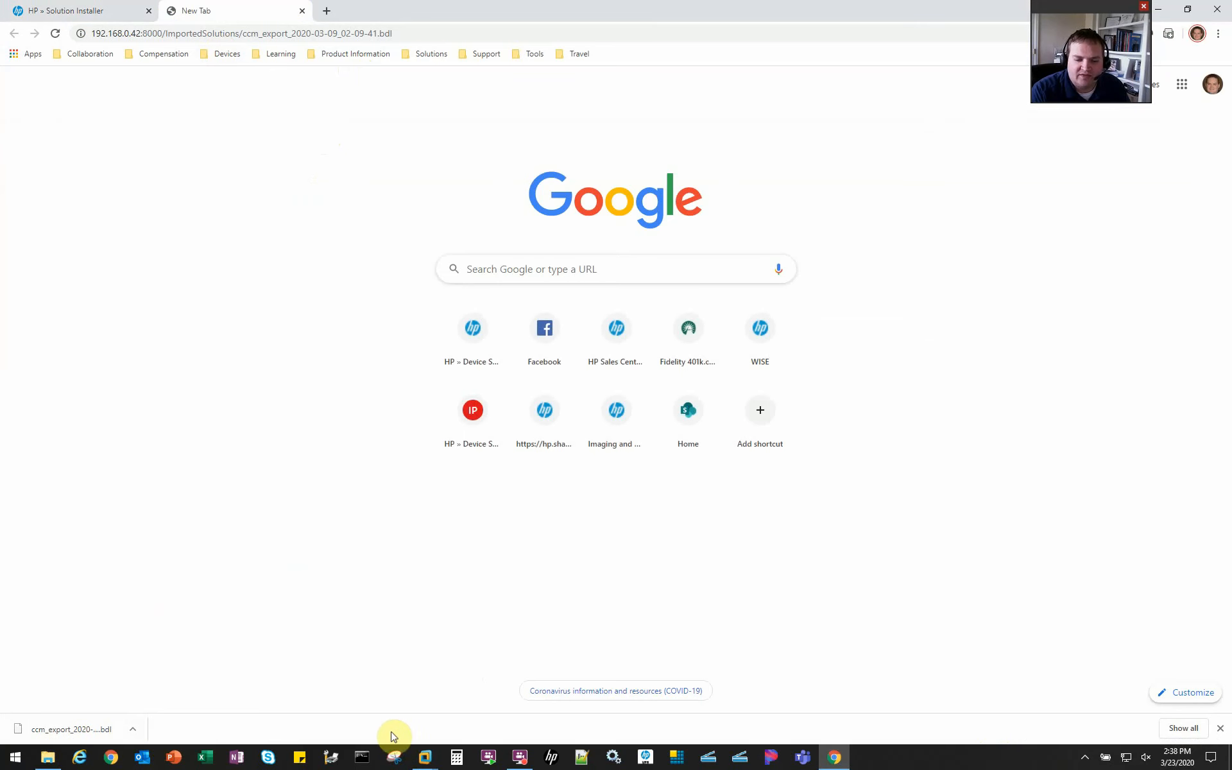
- Switch back to HP Web Jetadmin in the virtual machine and save the HP_CustomColorManager solution settings
mouse_move(416, 758)
click(491, 684)
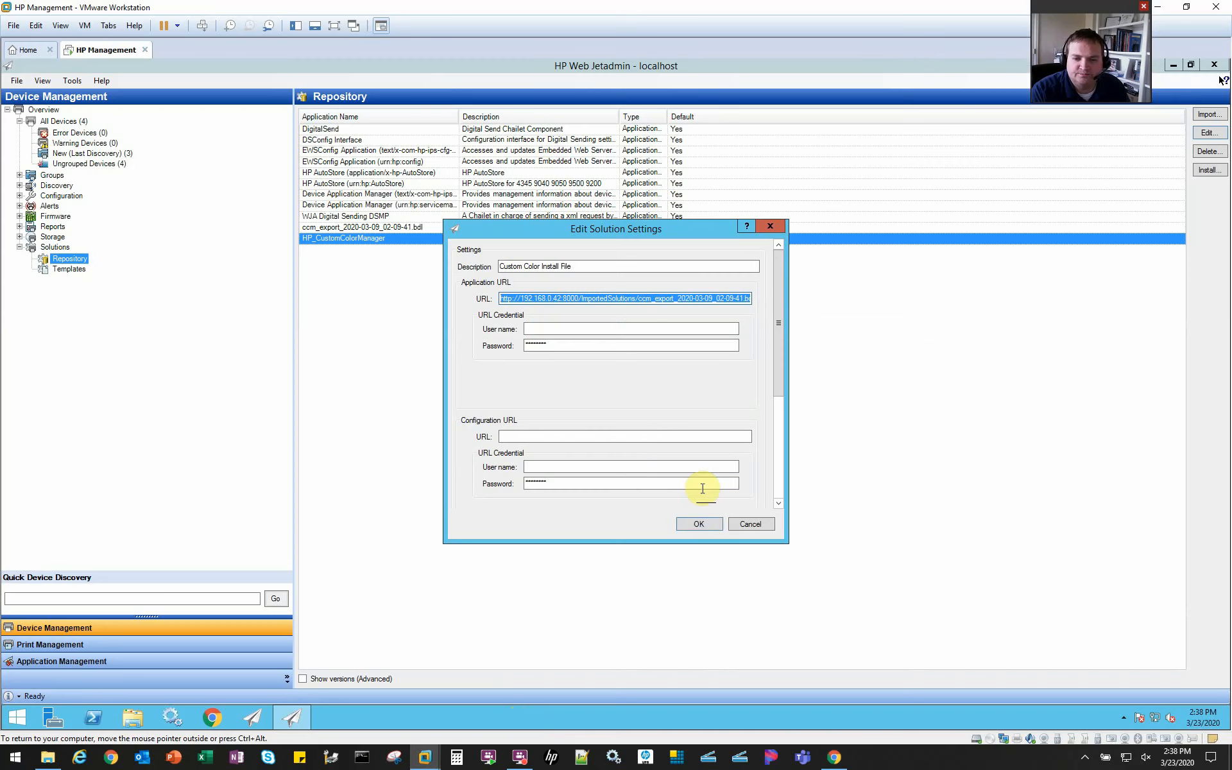
click(697, 525)
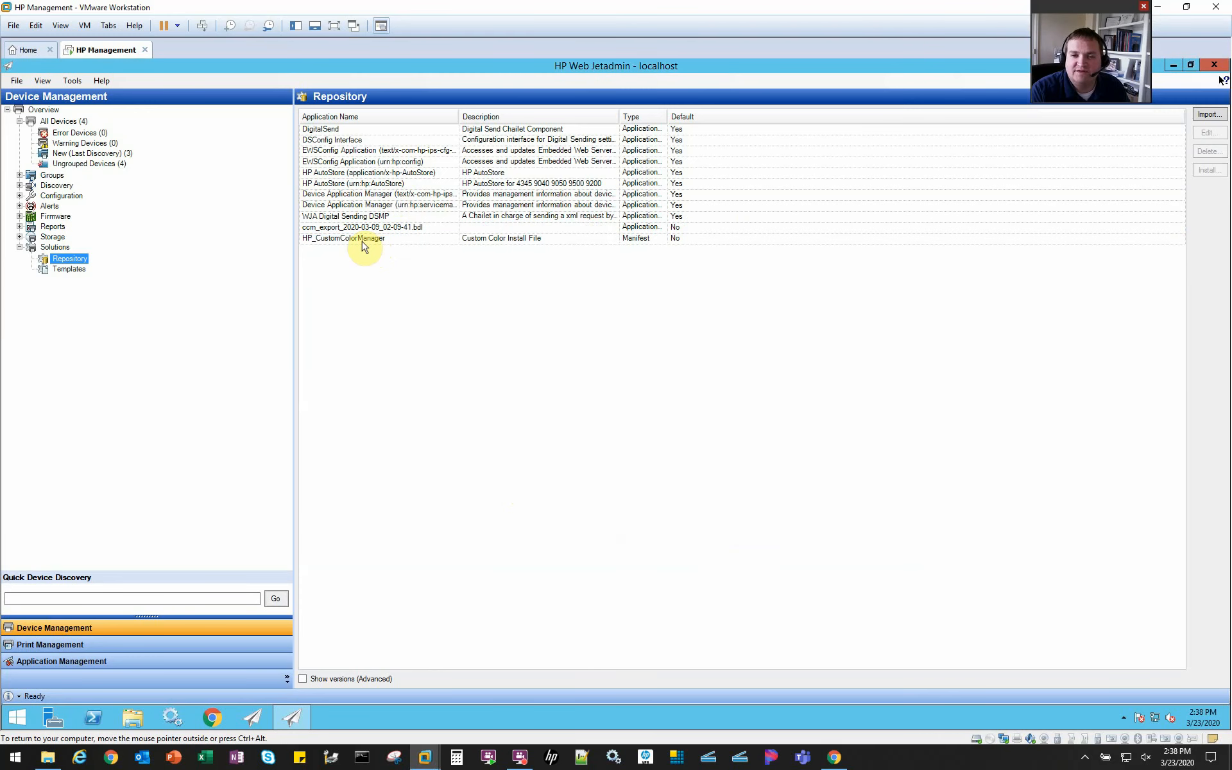
- Start an Install solution template for HP_CustomColorManager with Install Solution Manager (Futuresmart) unchecked, keeping the solution's default settings
click(61, 270)
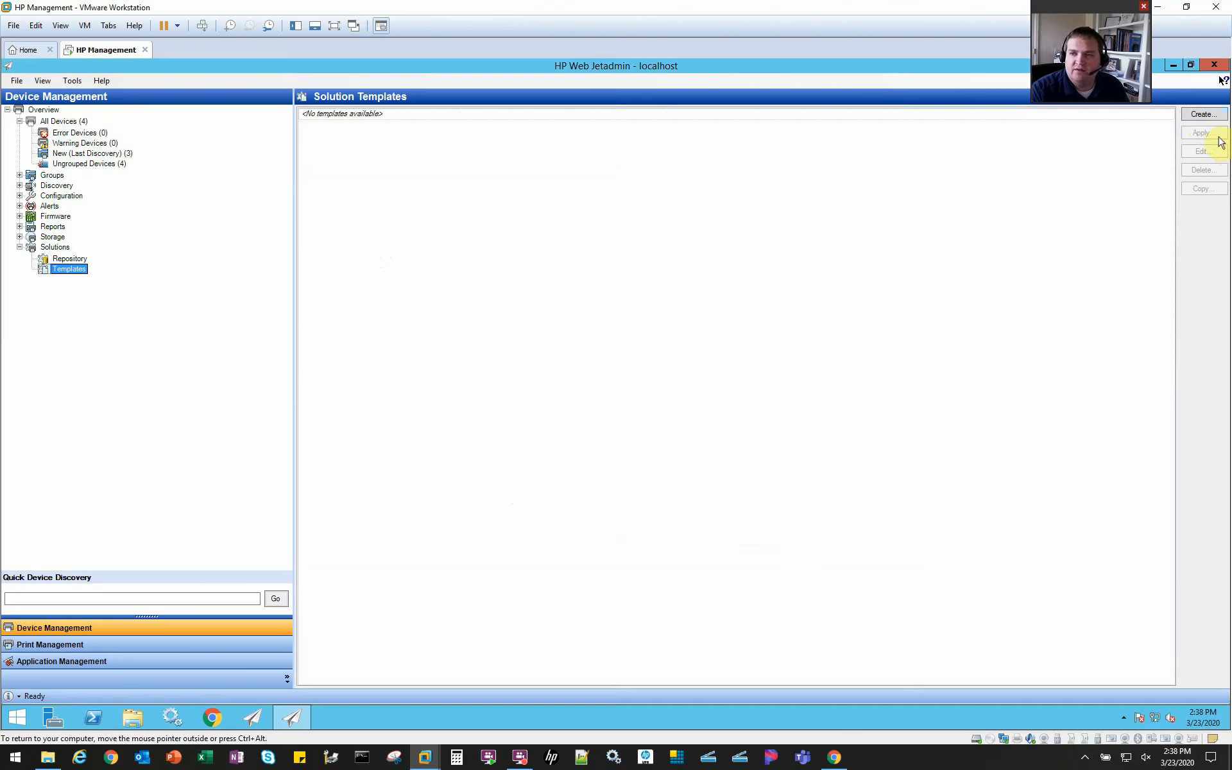
click(1202, 114)
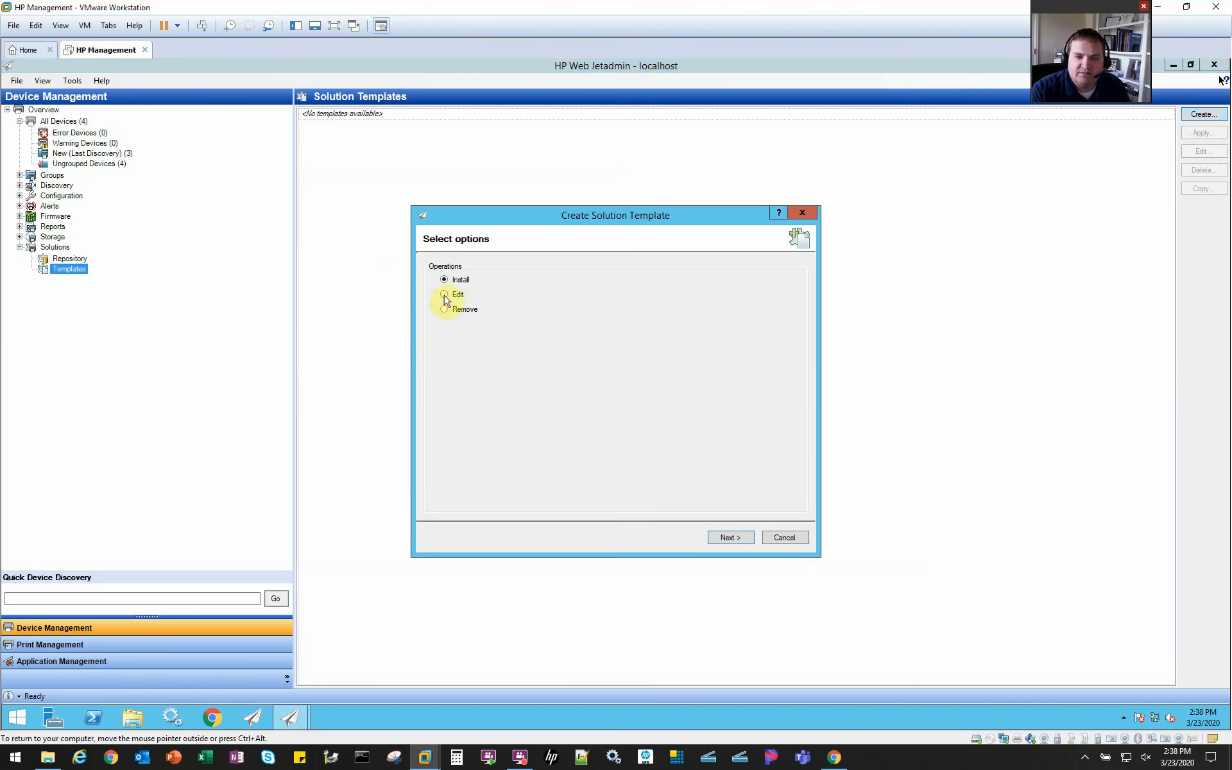
click(732, 539)
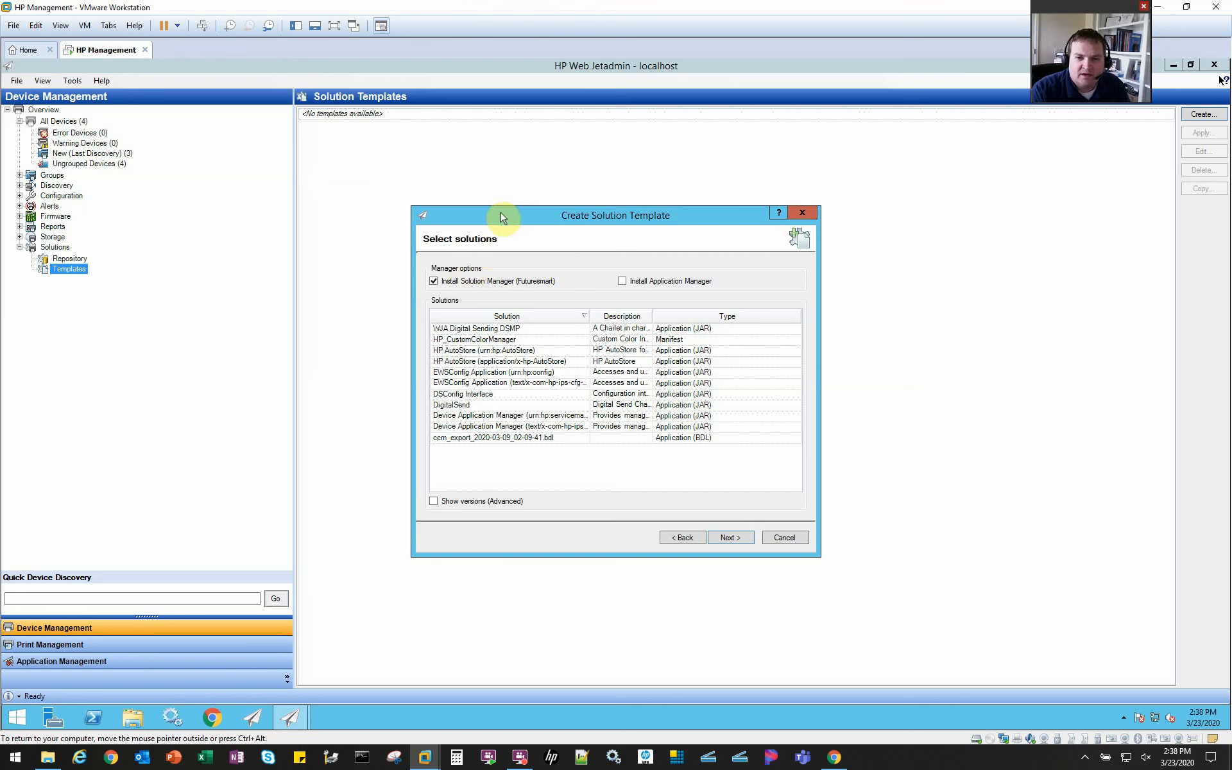
click(712, 538)
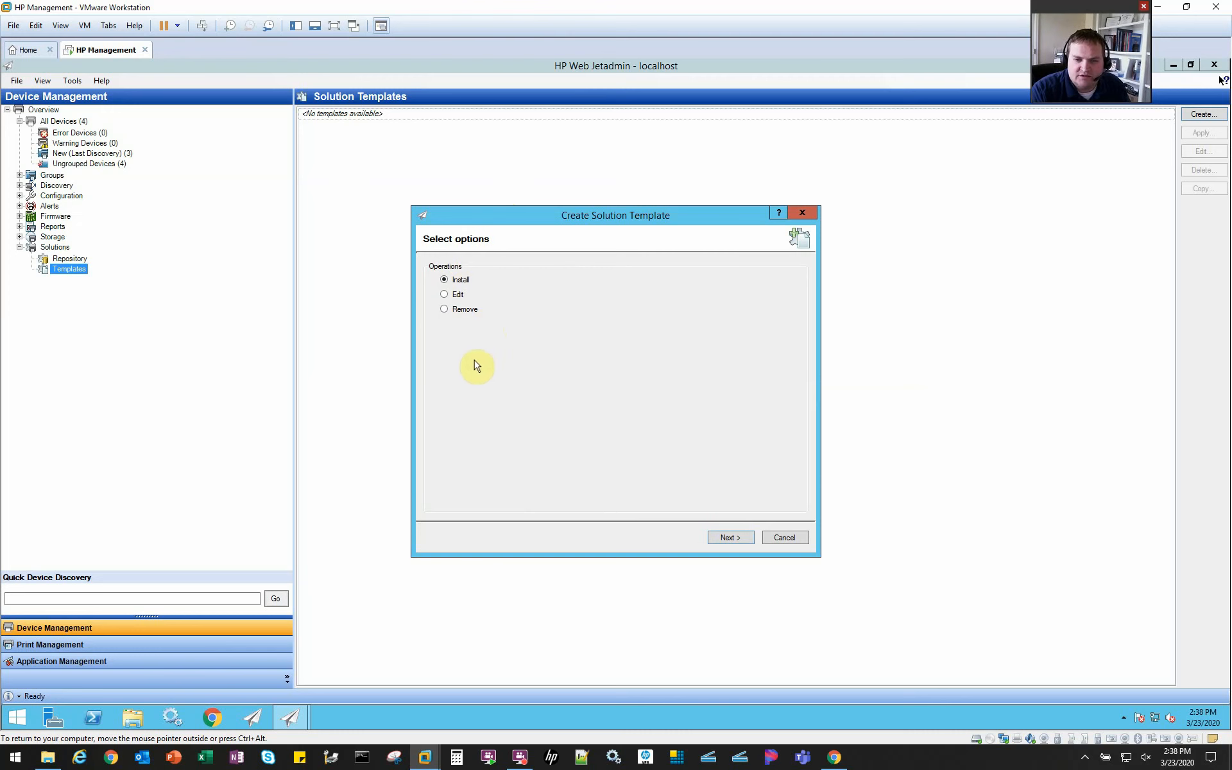
click(726, 538)
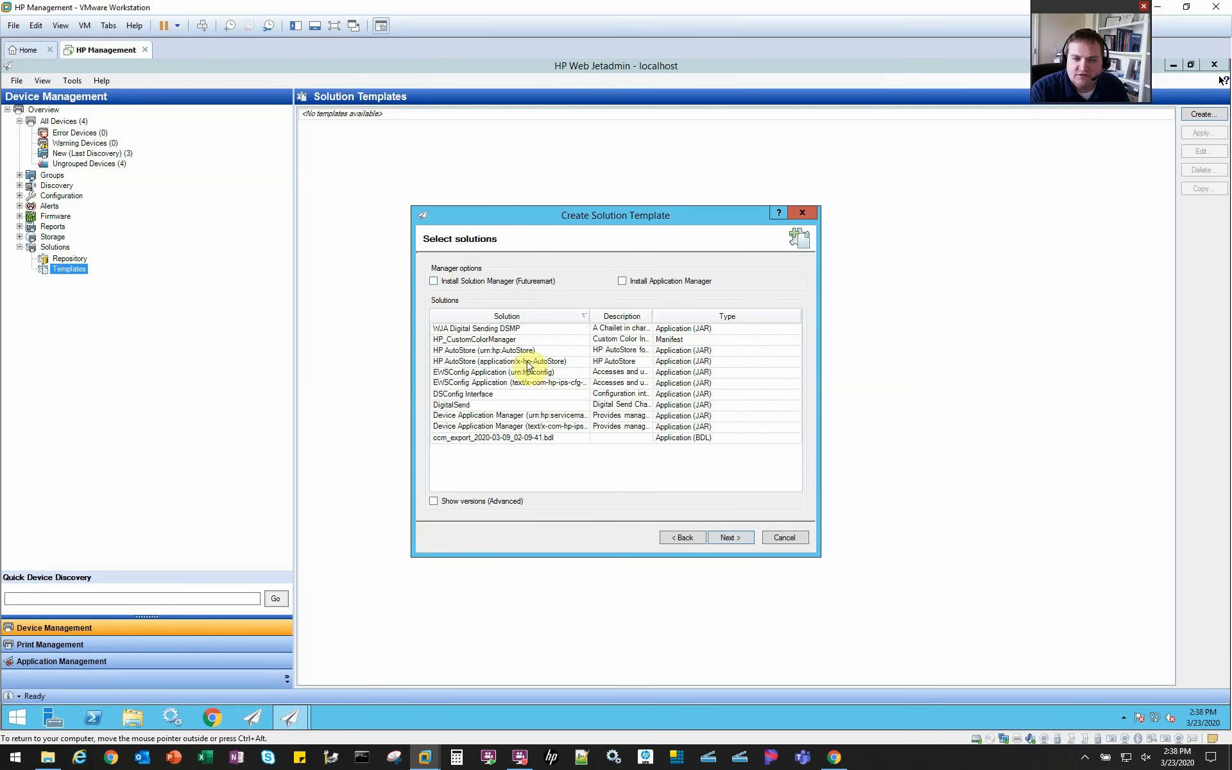
click(504, 339)
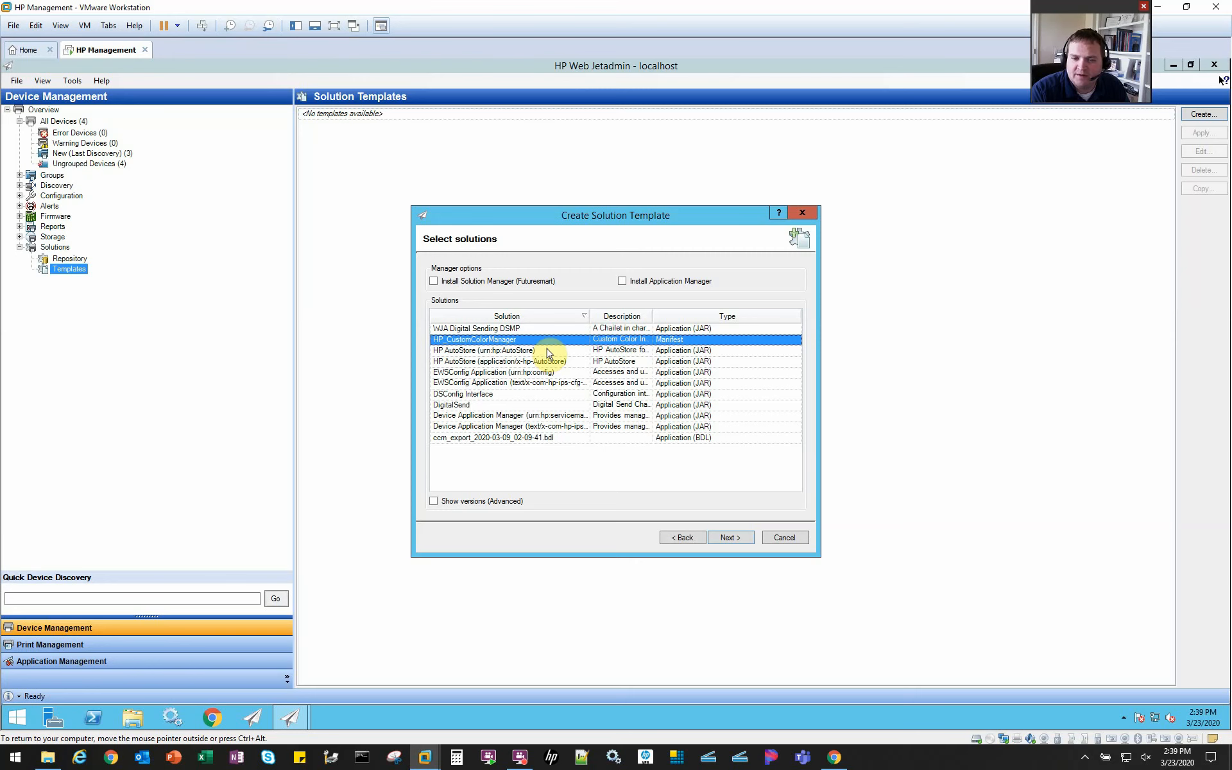
click(730, 538)
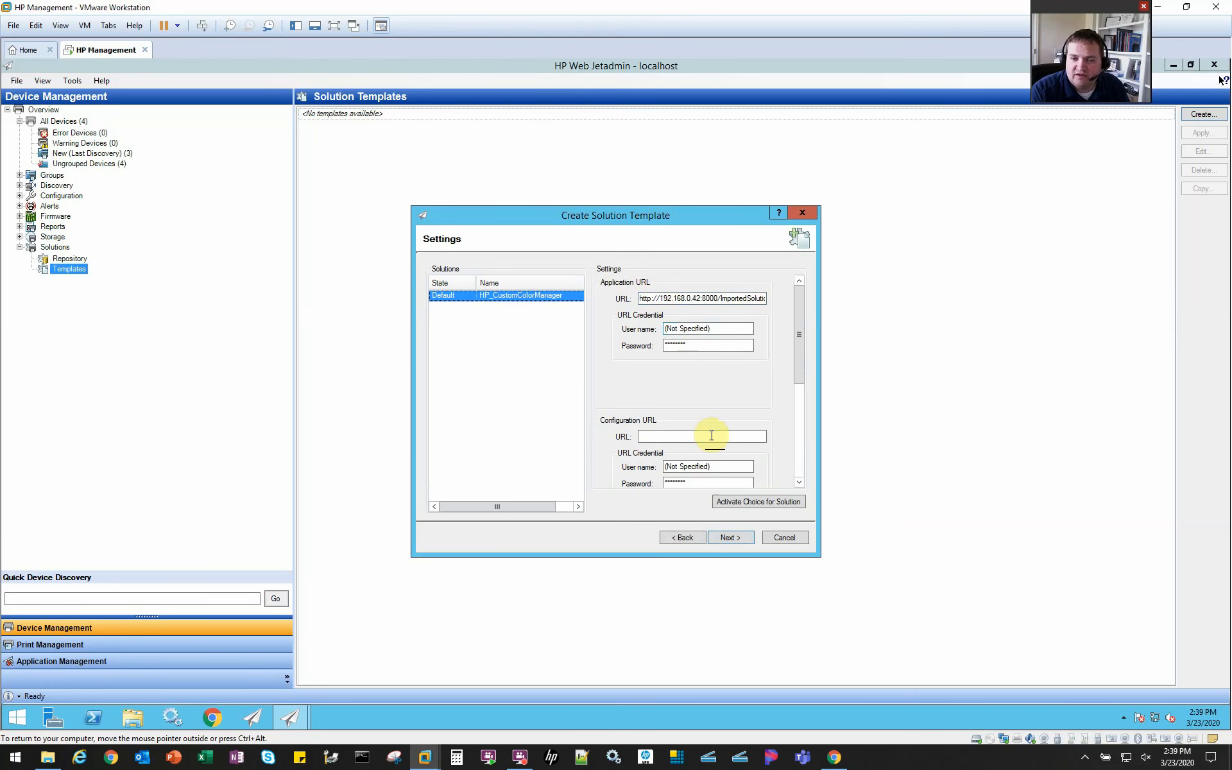
click(736, 537)
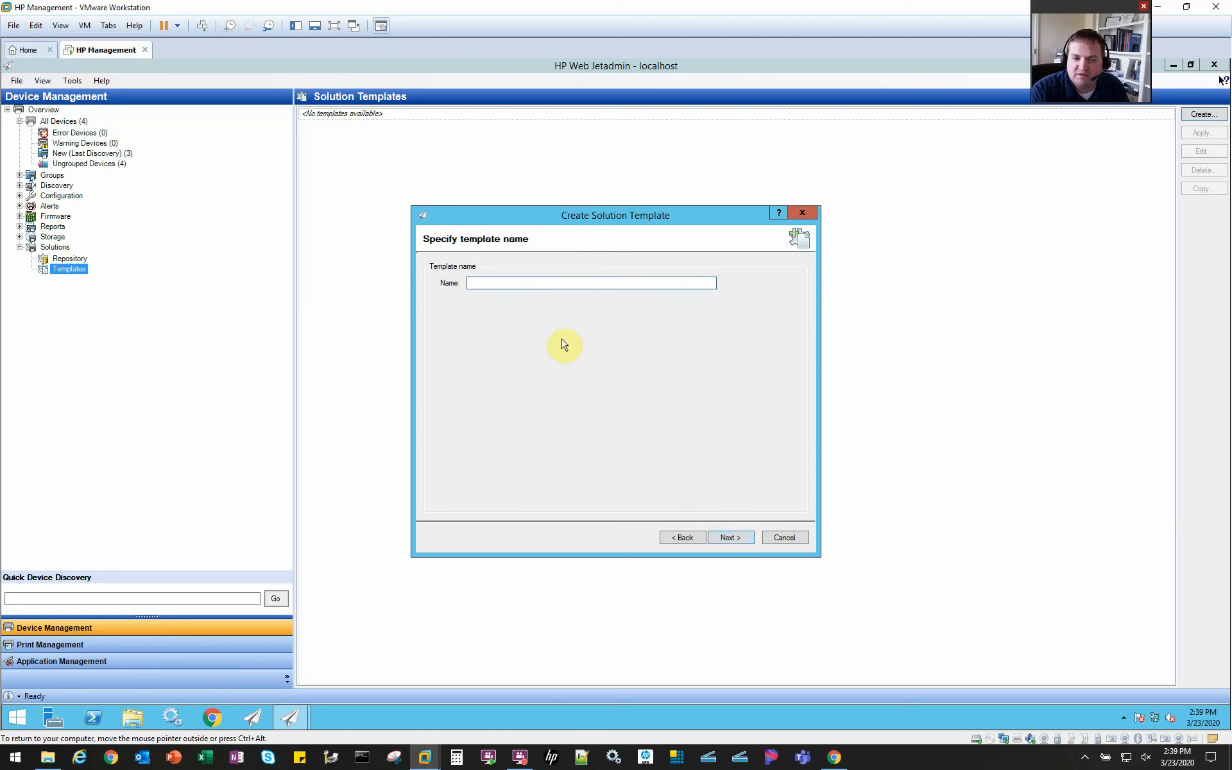
- Name the template "Install CCM Profile", create it, and close the wizard
text(Install CCM Profil)
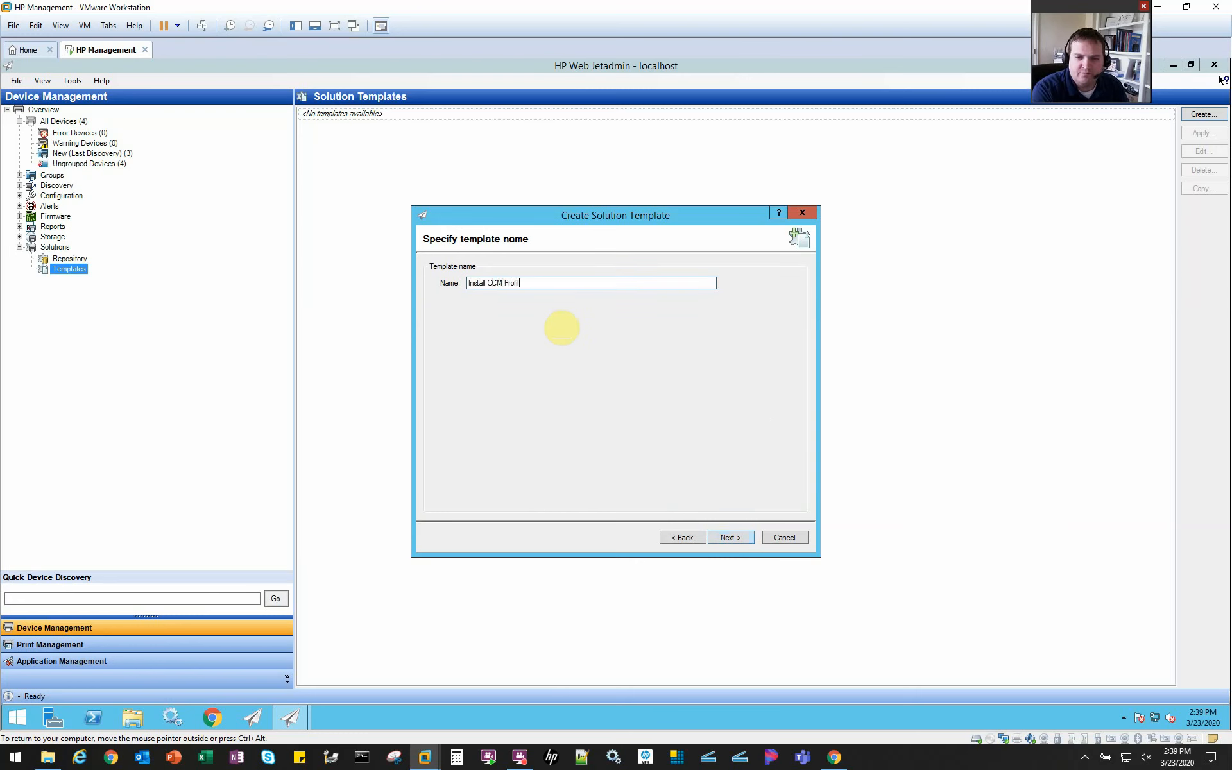
text(e)
click(729, 538)
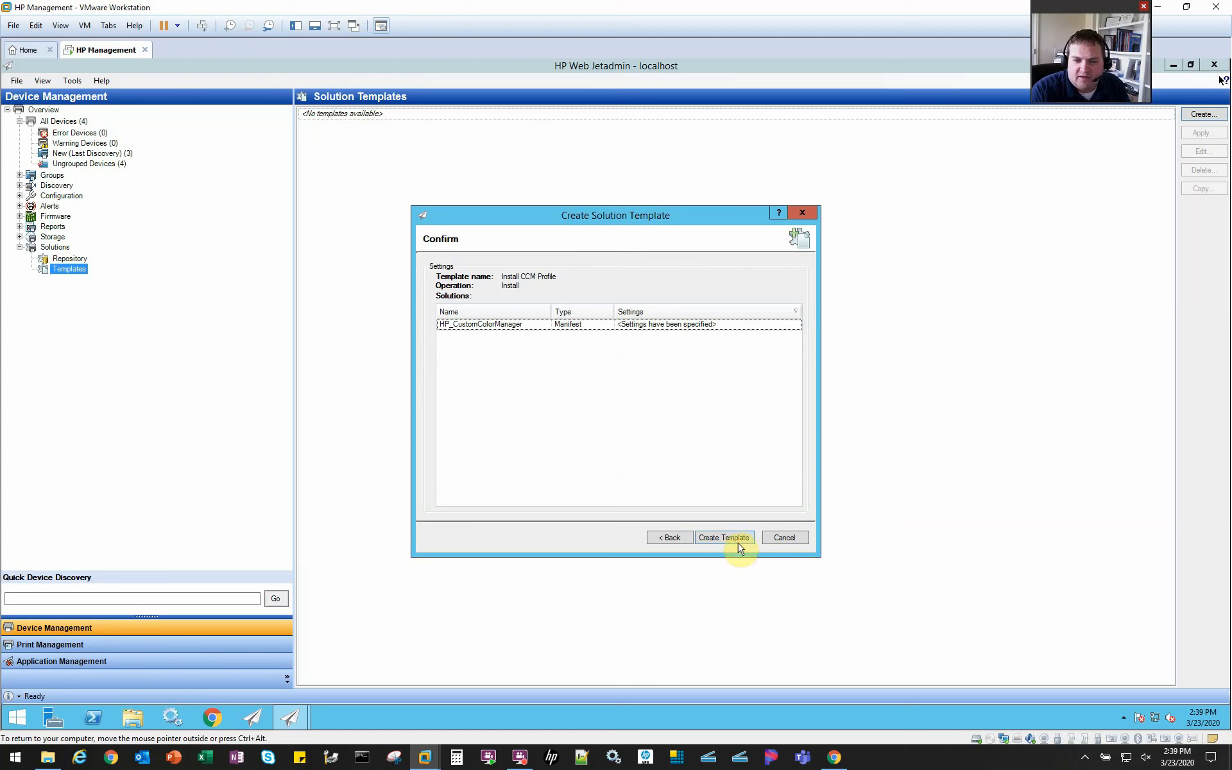
click(731, 539)
click(794, 539)
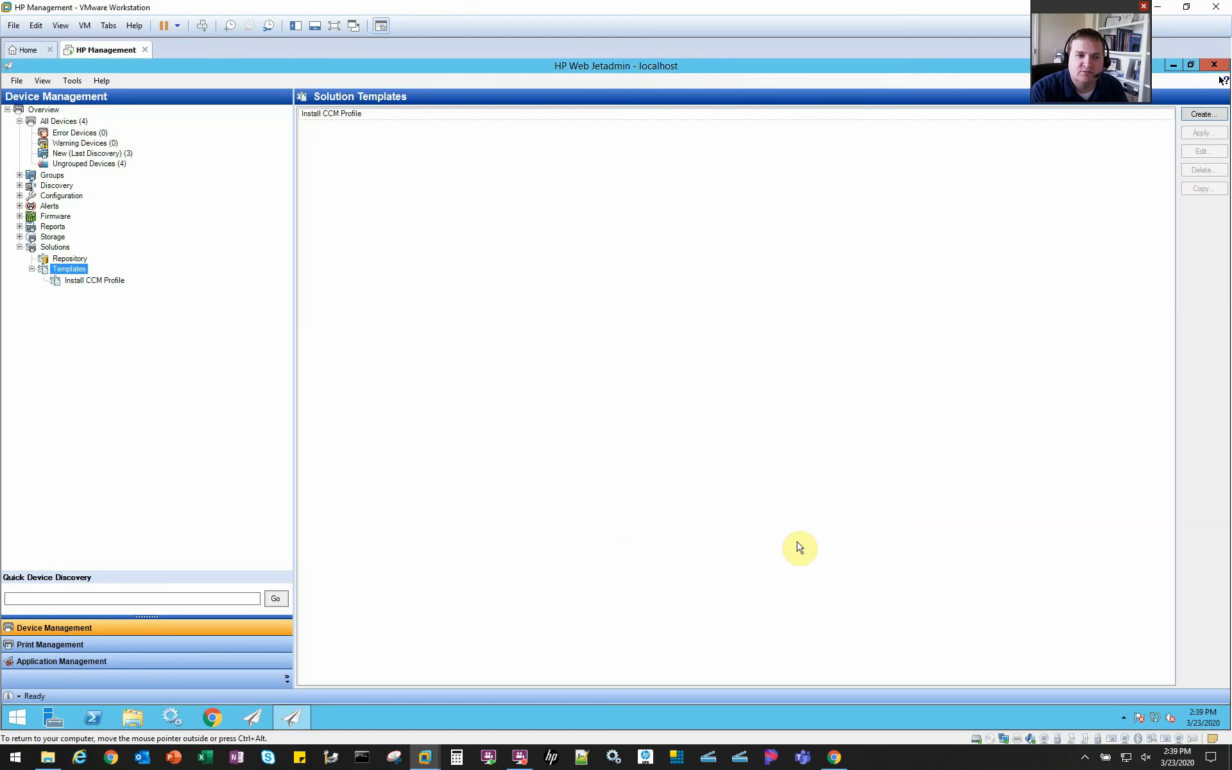
- Start applying the Install CCM Profile solution template, leaving it unscheduled, and proceed to device selection
click(120, 282)
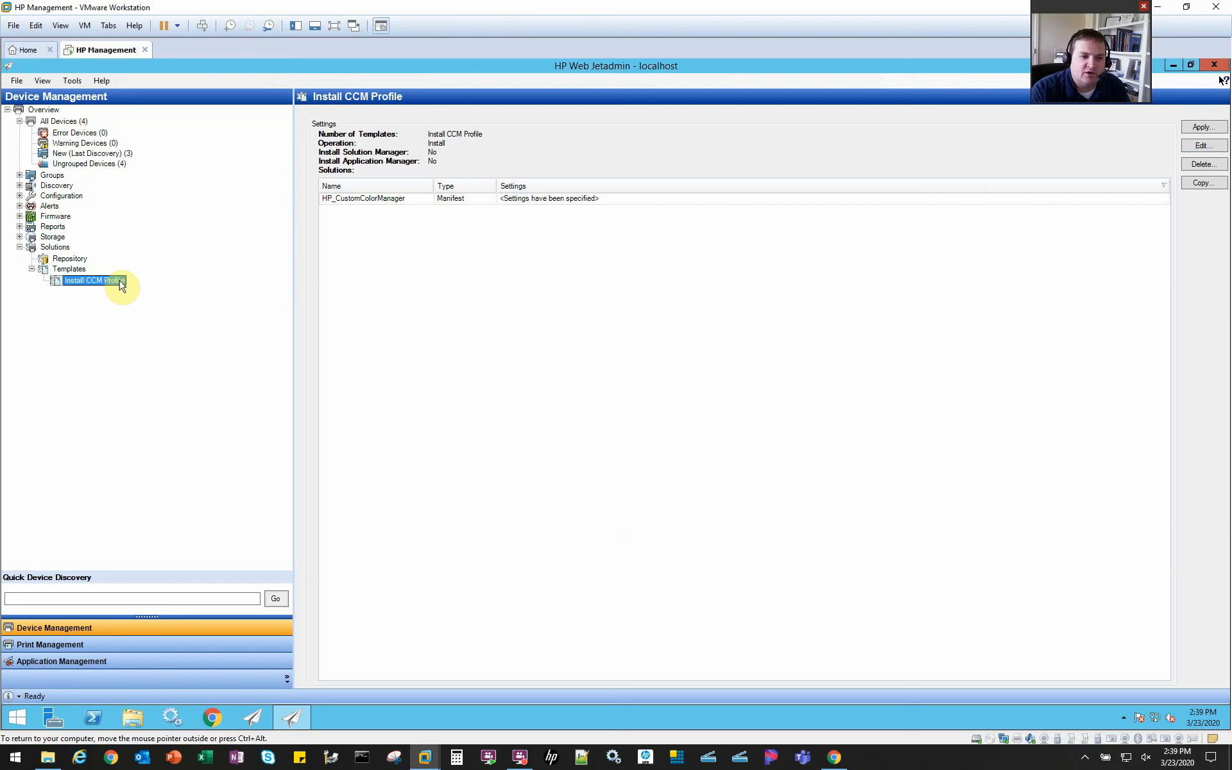
click(1213, 130)
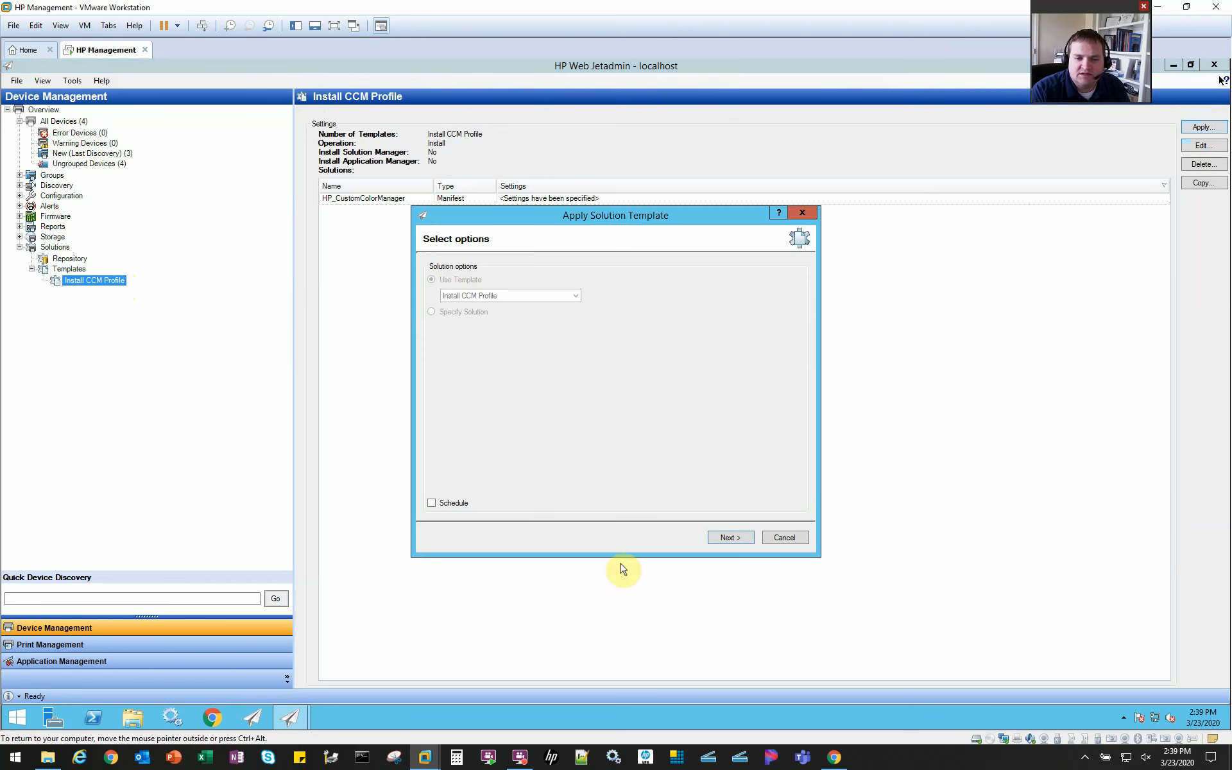
click(432, 505)
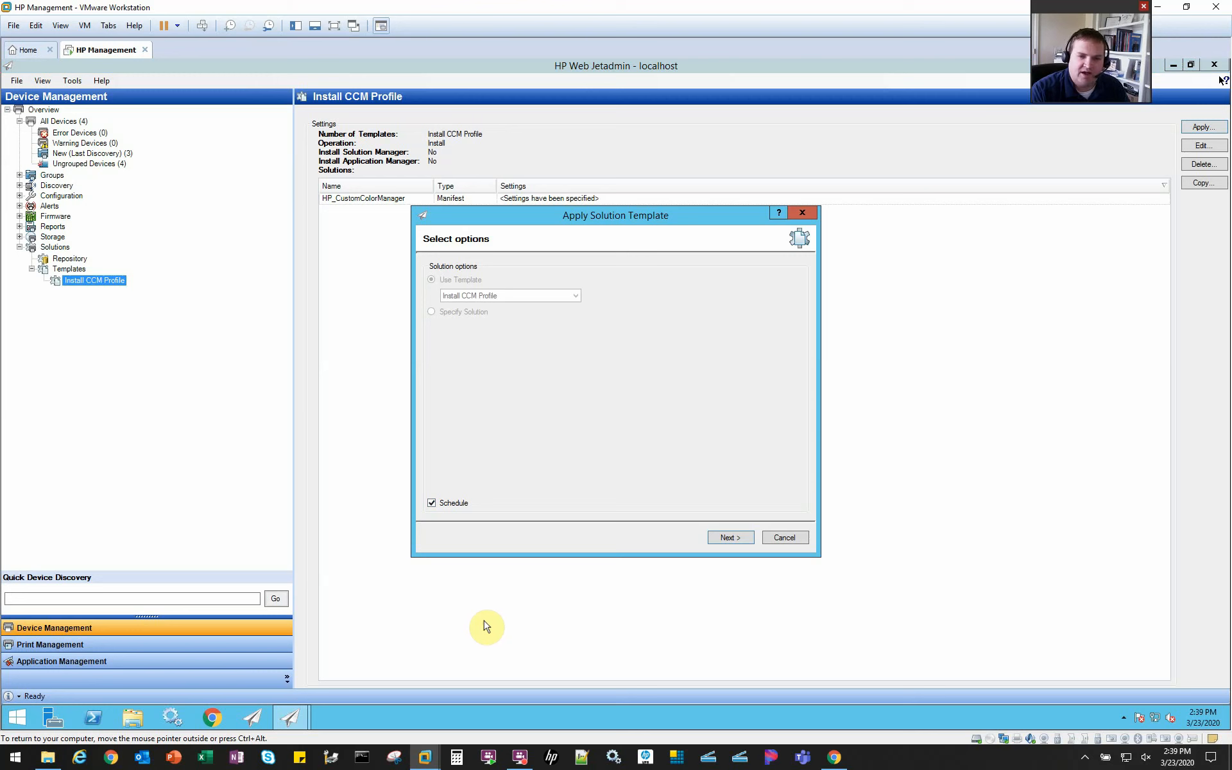
click(432, 503)
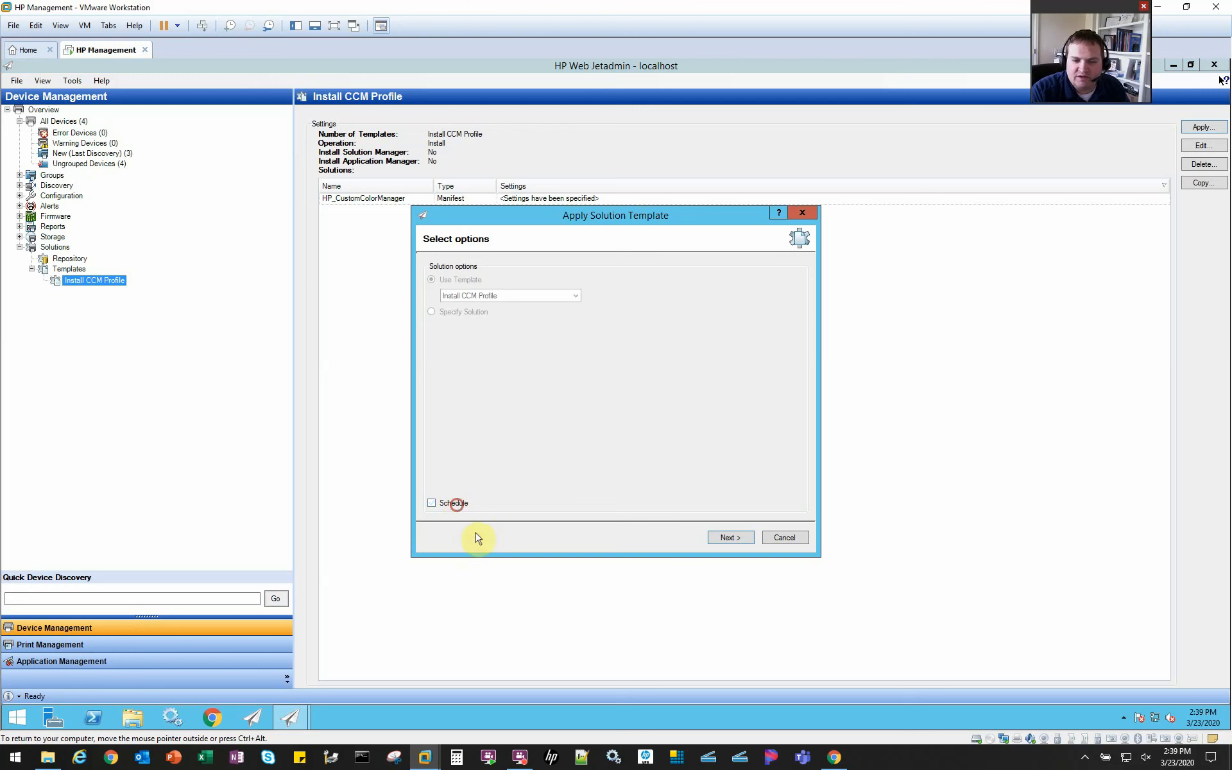
click(742, 541)
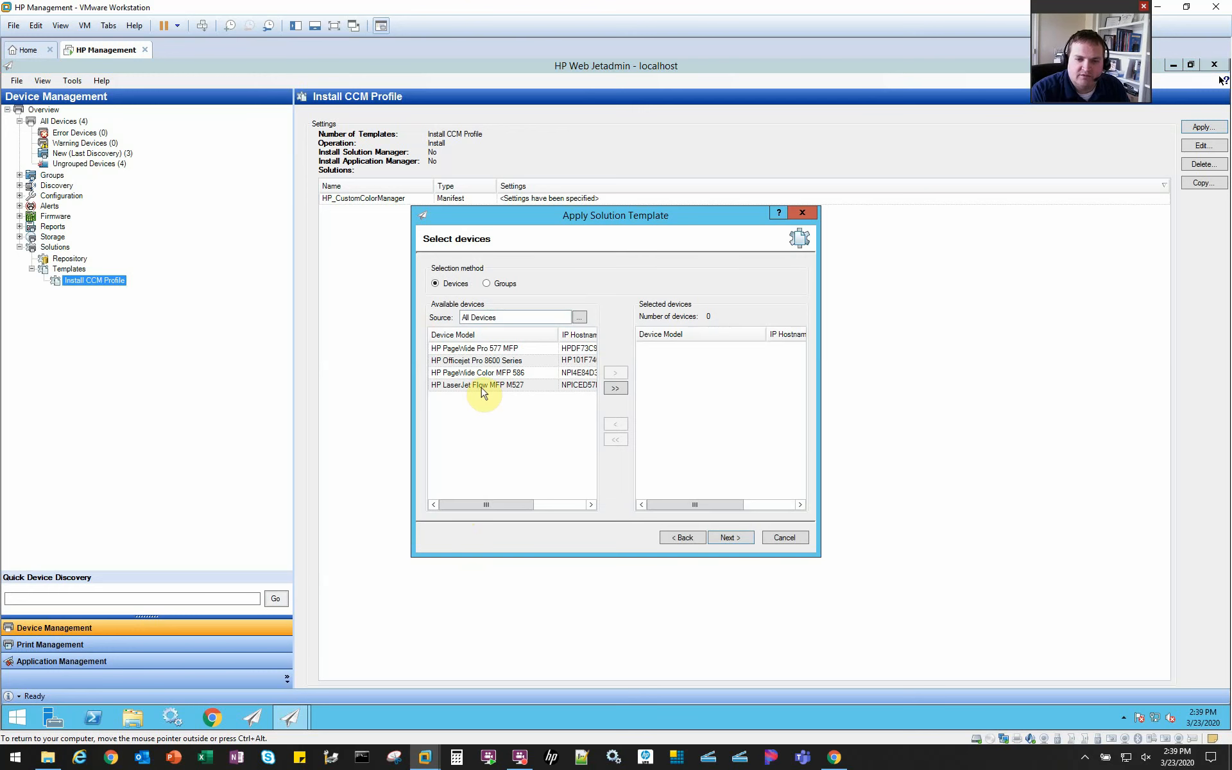
- Add the HP PageWide Color MFP 586 as the target device, apply the template to it, and close the wizard
click(523, 373)
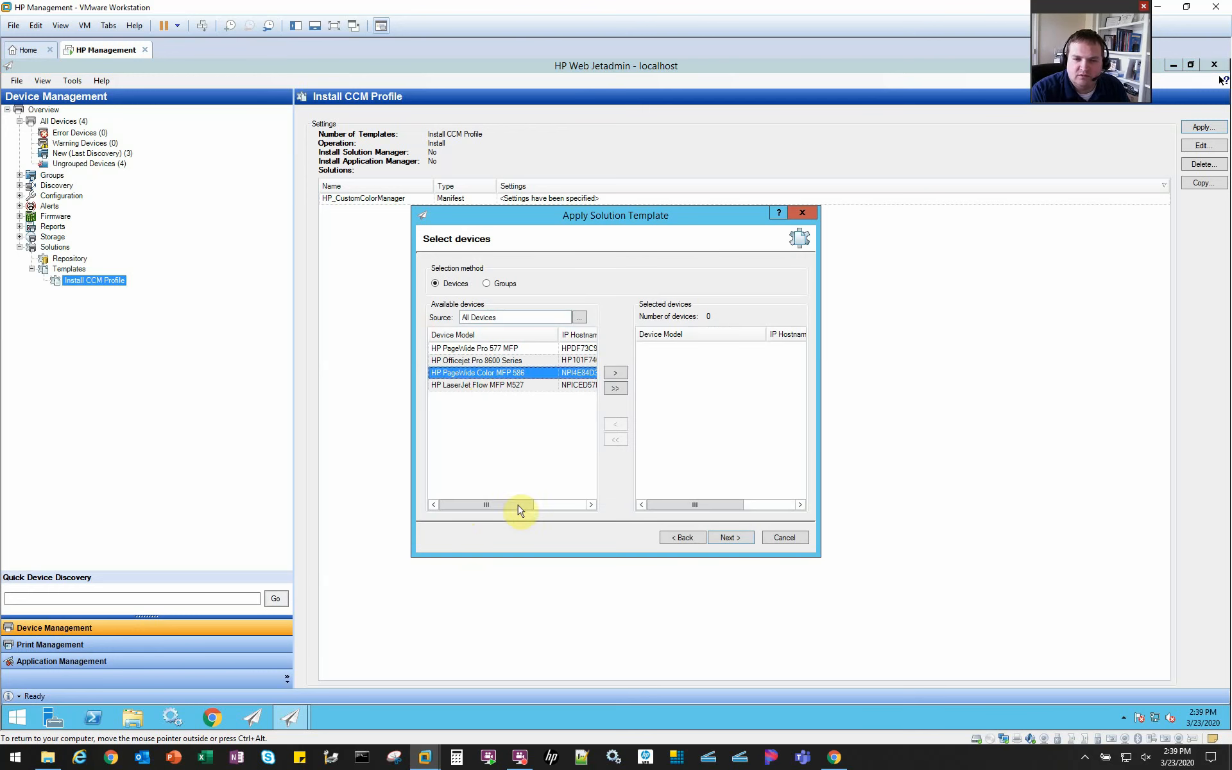
click(615, 373)
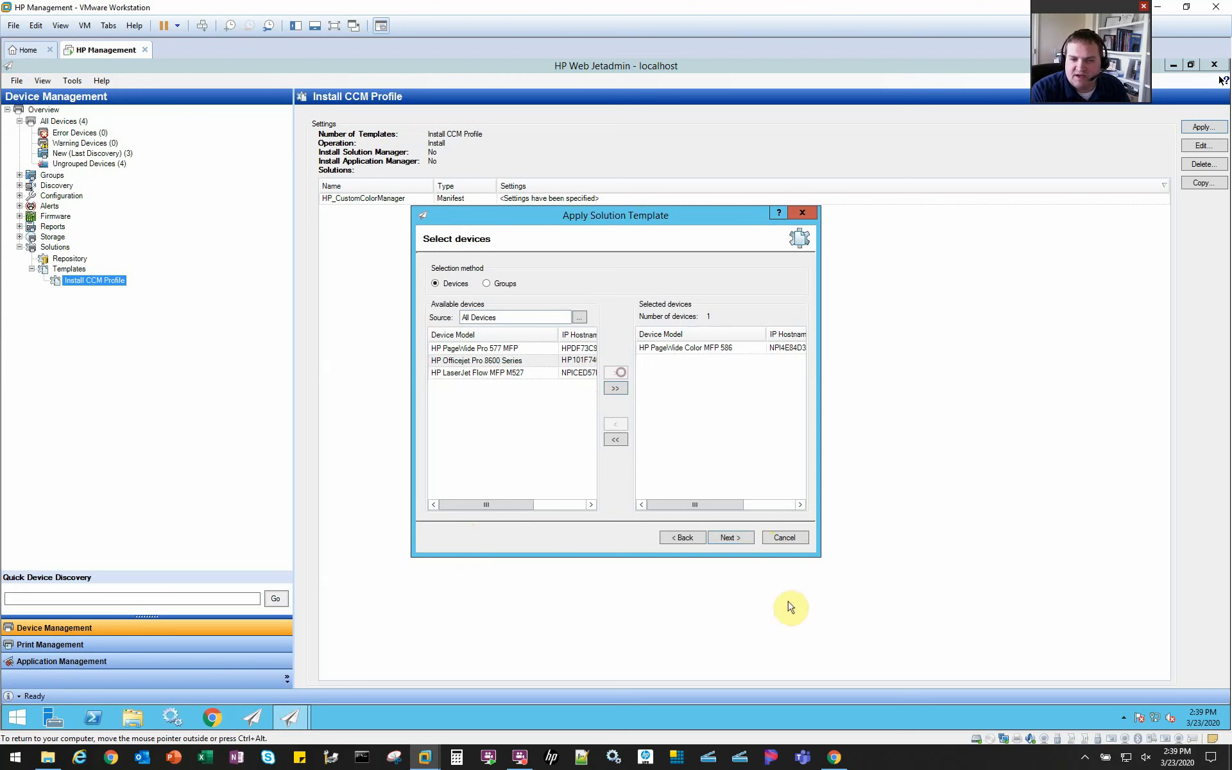
click(748, 541)
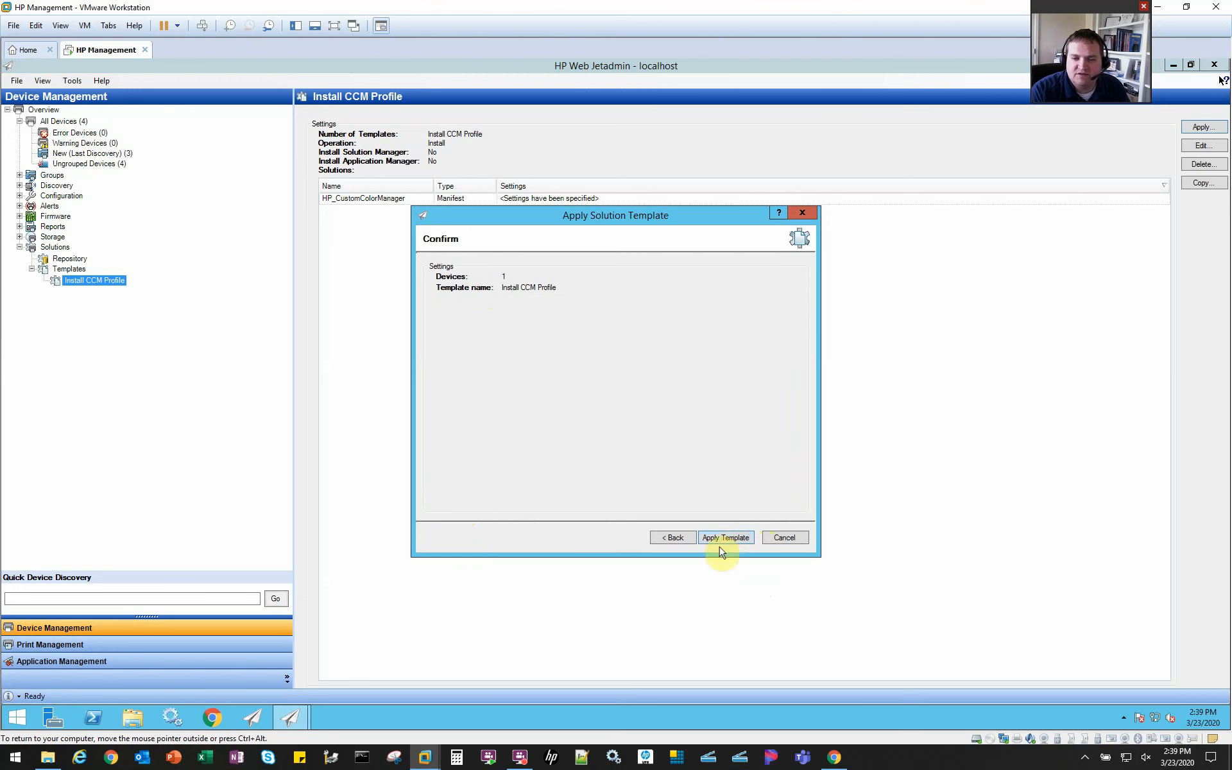
click(729, 539)
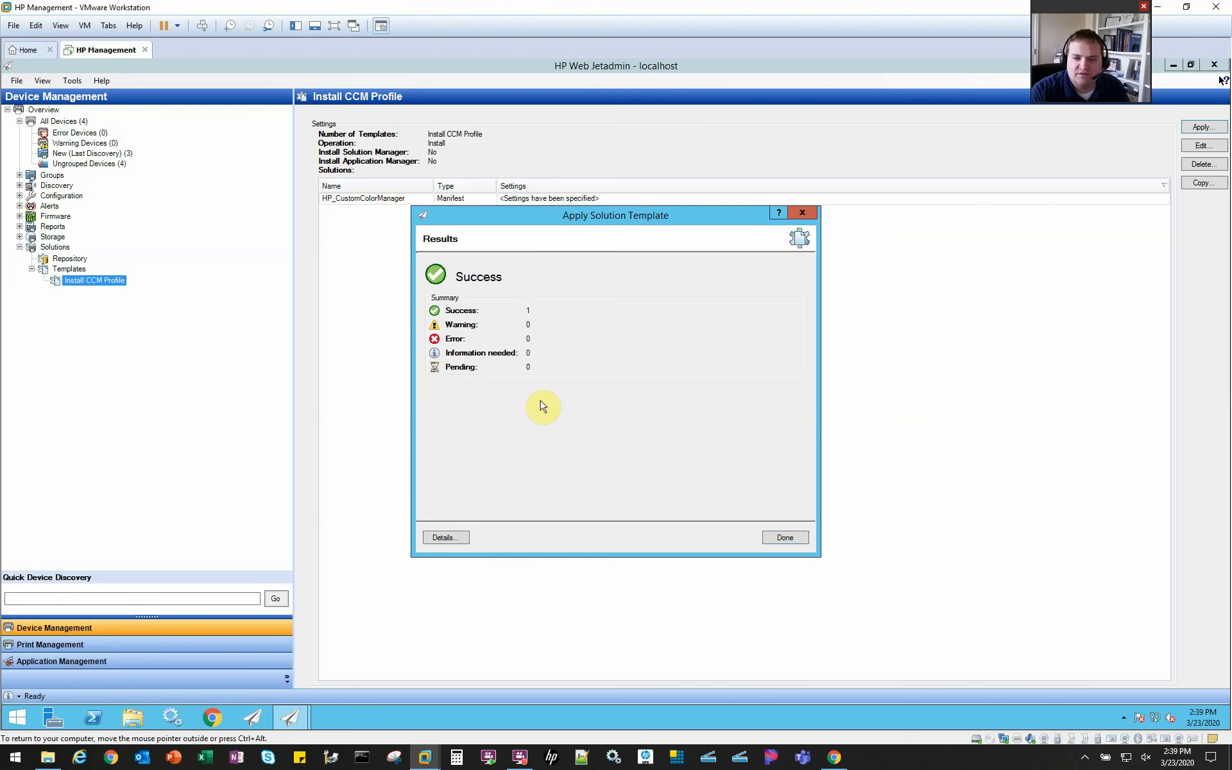
click(792, 535)
- Switch to Chrome and refresh the printer's Solution Installer page to check its installed solutions
click(835, 757)
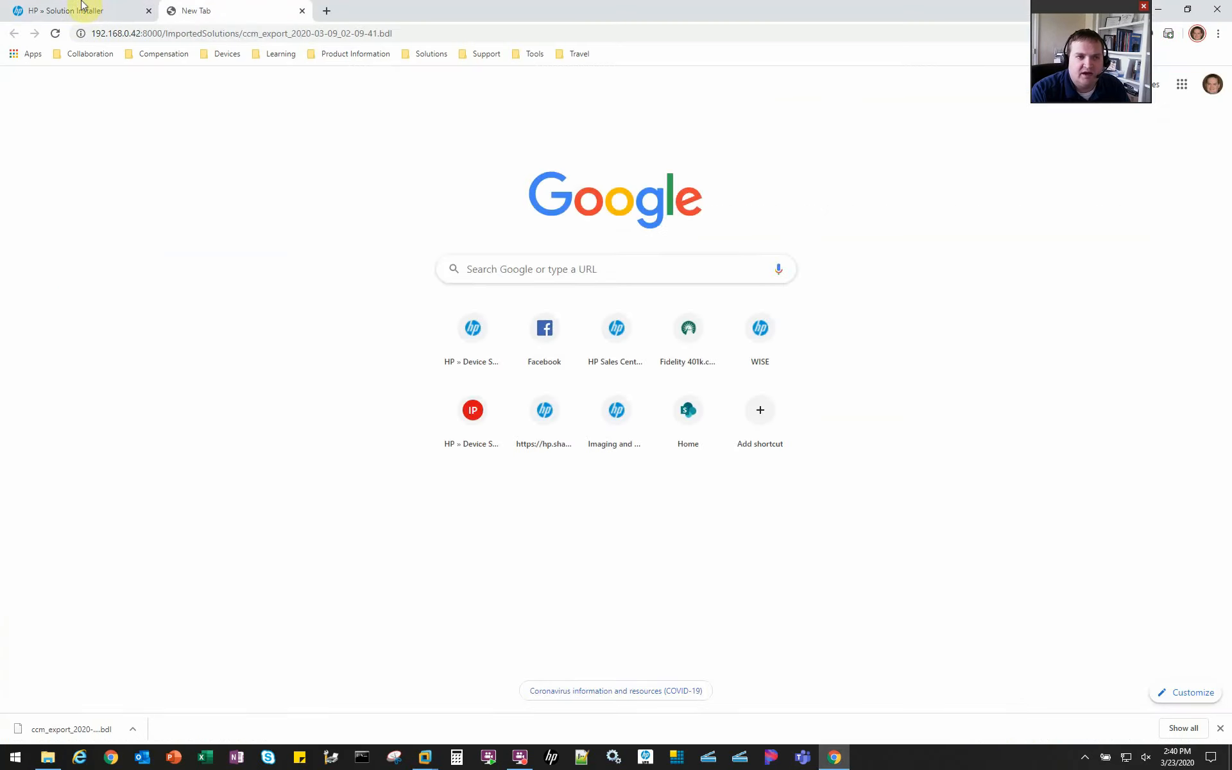
click(83, 11)
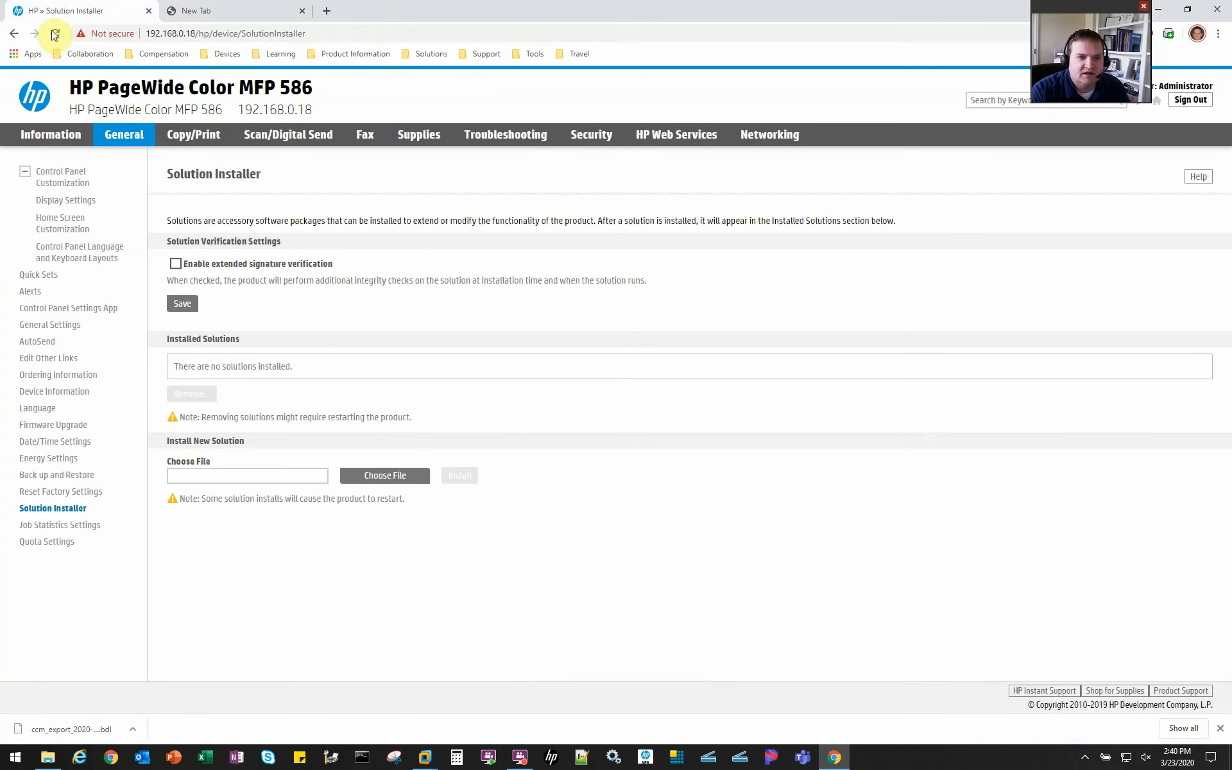
click(55, 33)
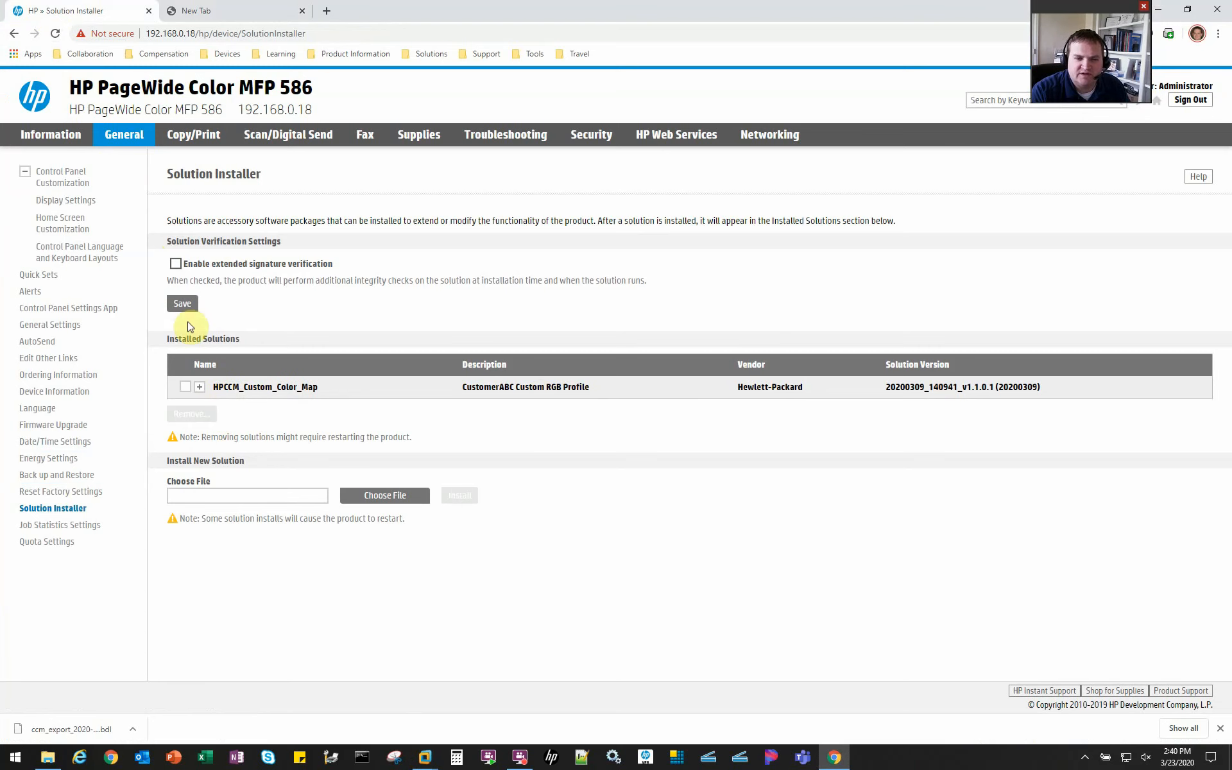
- Open the printer's Configuration Page and examine the Custom Print Quality Solutions entry under Installed Personalities and Options
click(46, 141)
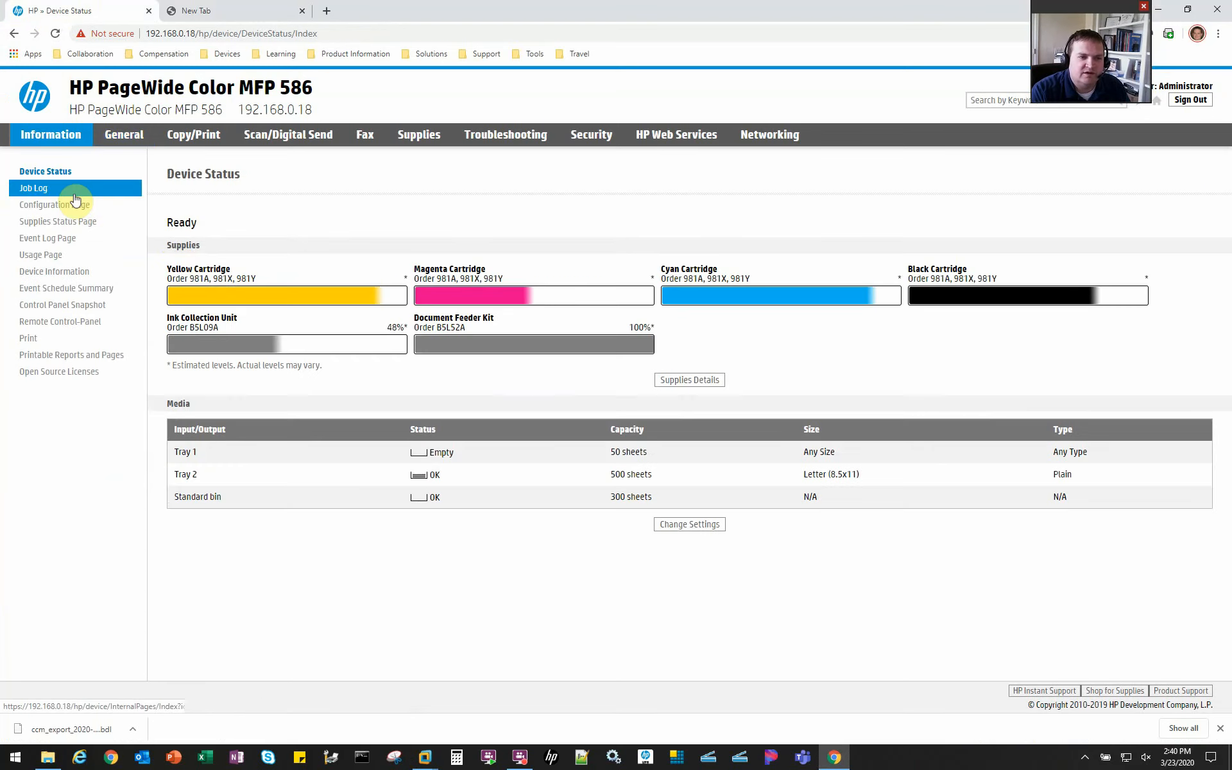
click(76, 206)
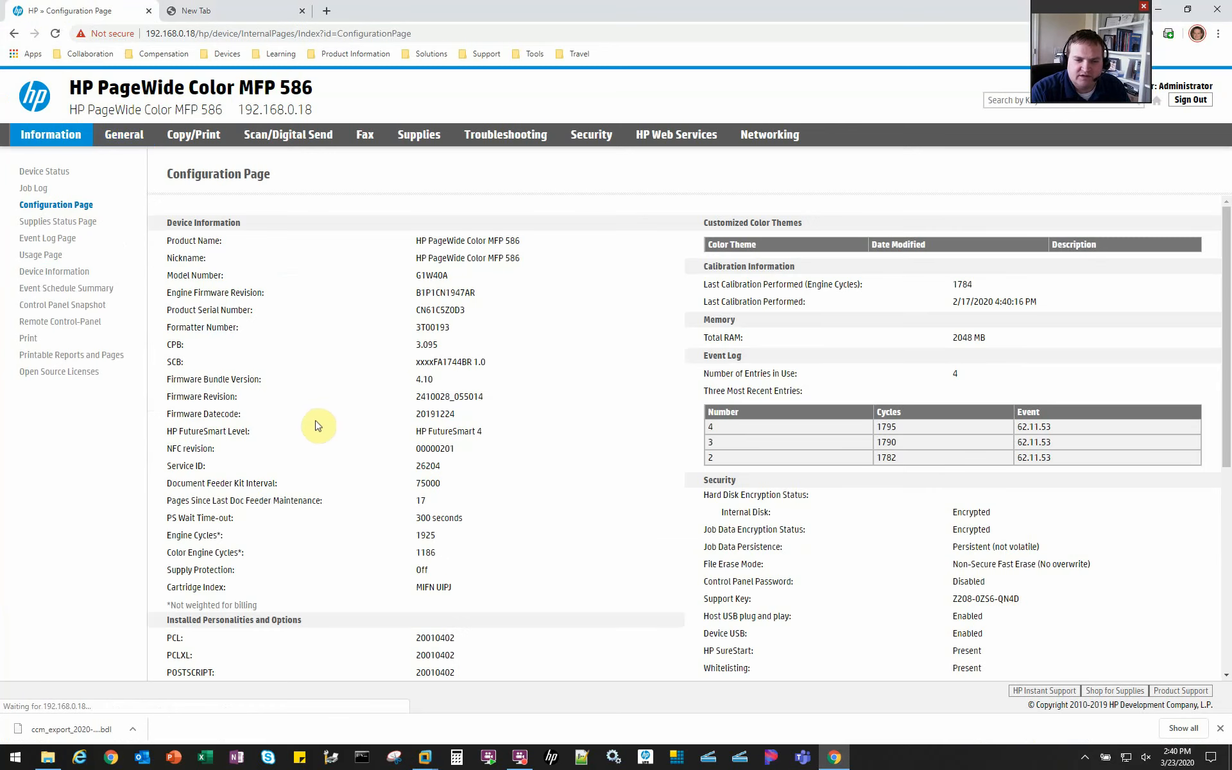
scroll(300, 452, down, 1)
scroll(300, 453, down, 5)
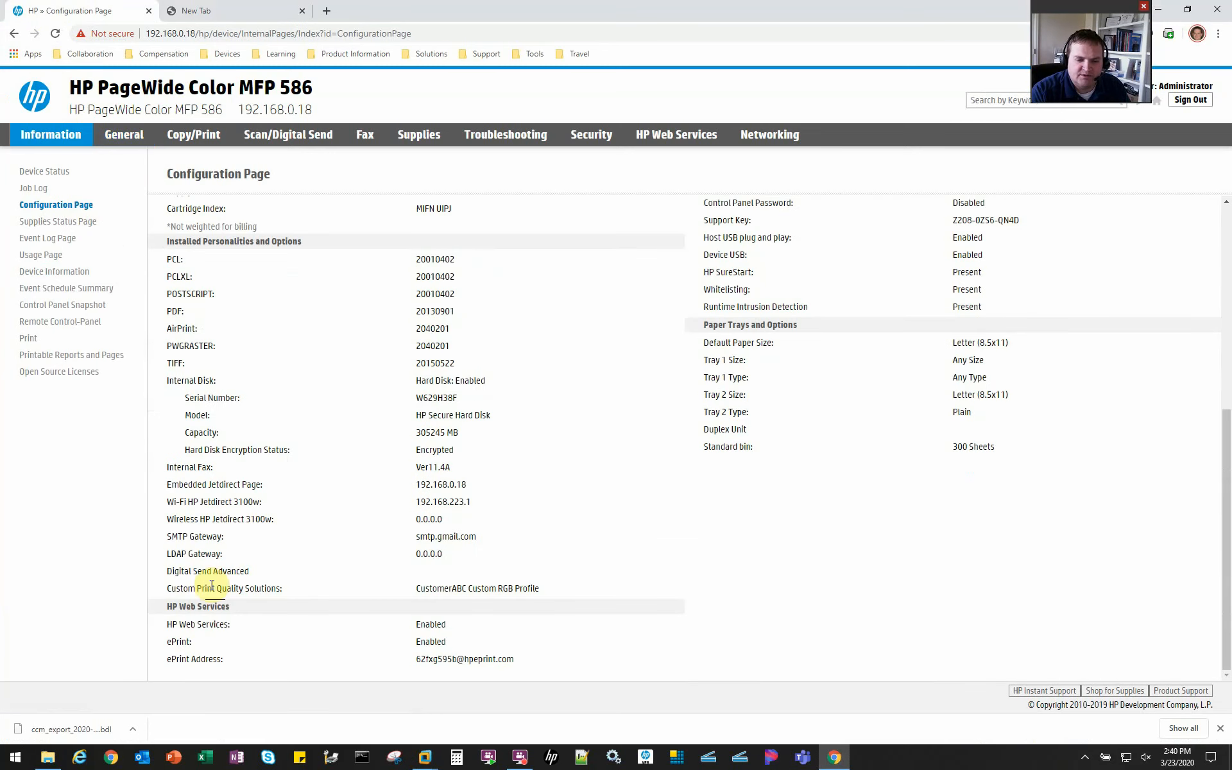
drag(177, 590, 549, 592)
click(549, 591)
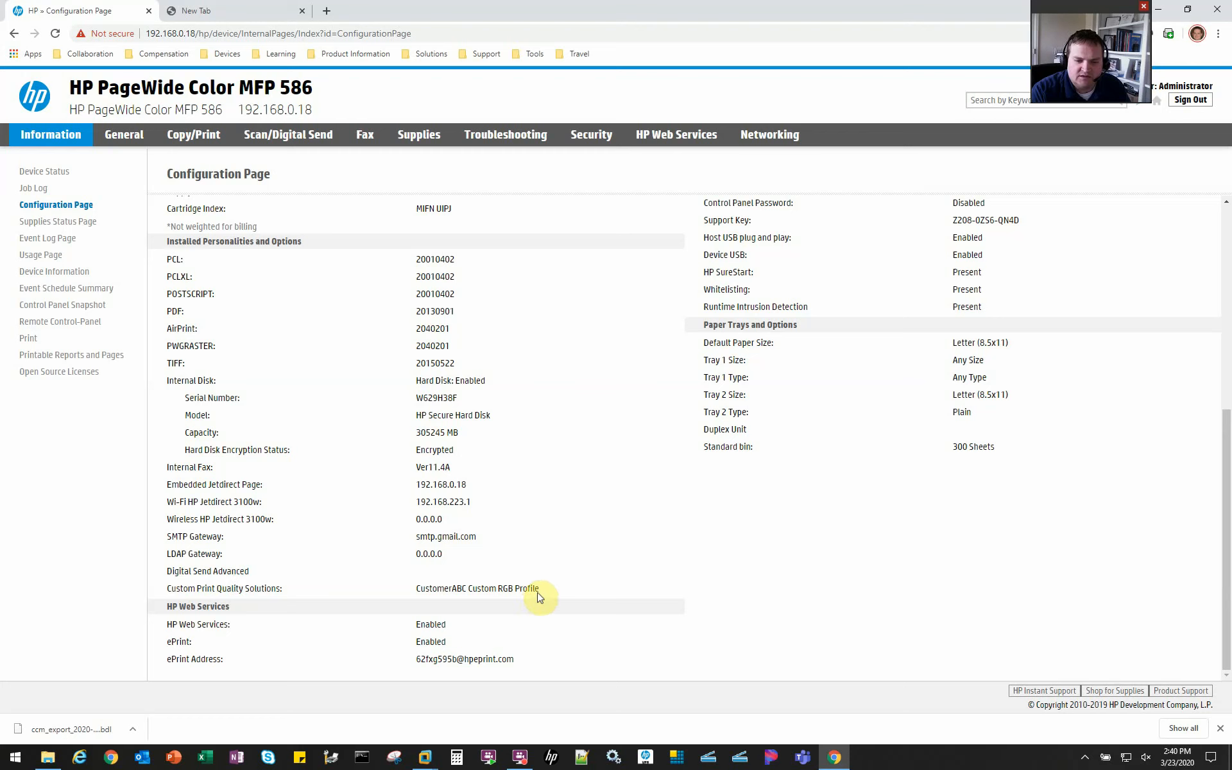